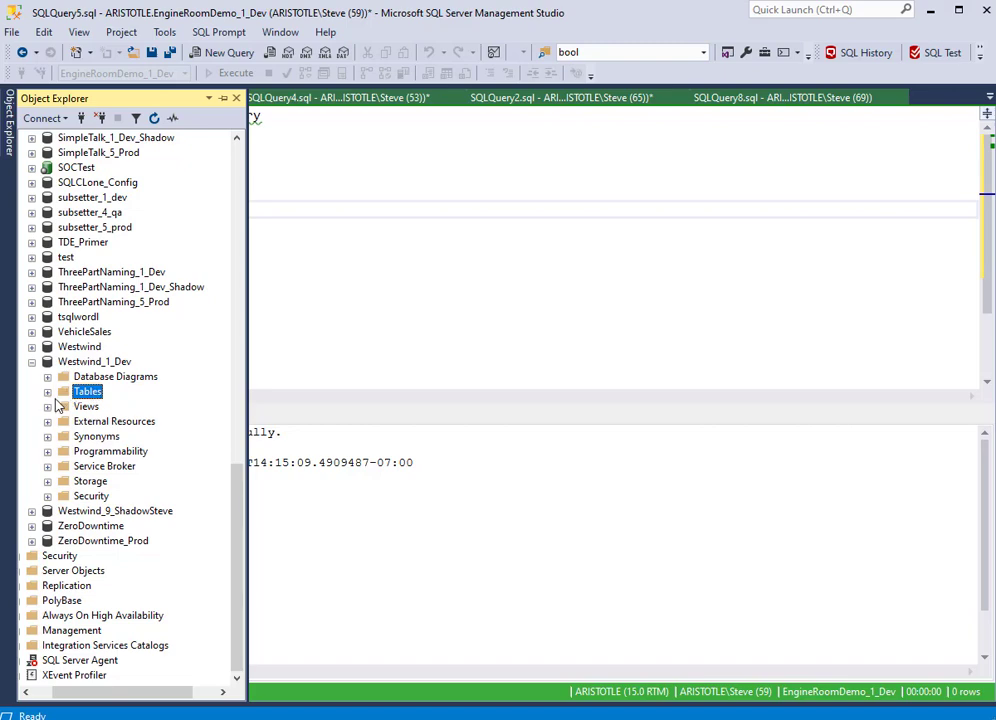
Expand the Westwind_1_Dev tables and examine the keys and columns of the Order Details table.
double_click(88, 392)
scroll(92, 410, down, 1)
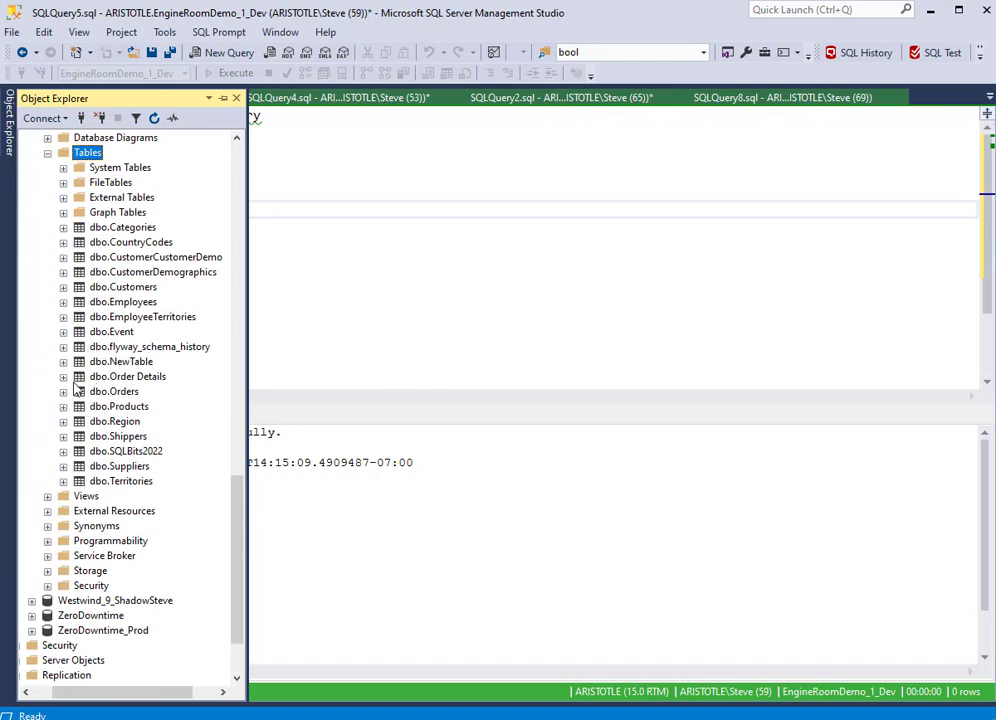
click(63, 377)
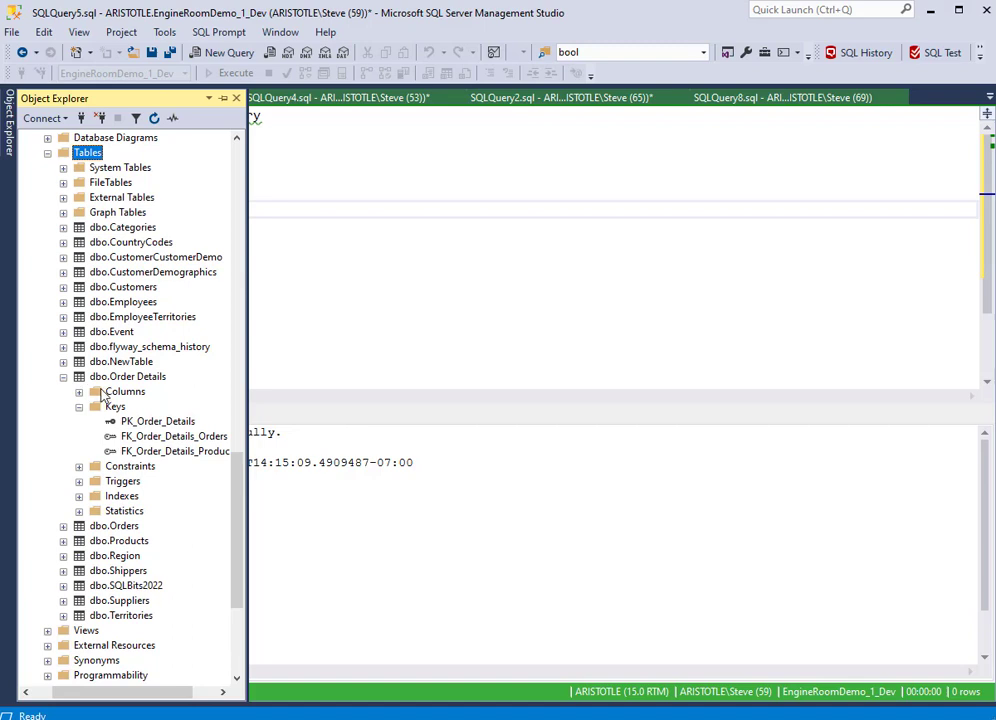
click(141, 423)
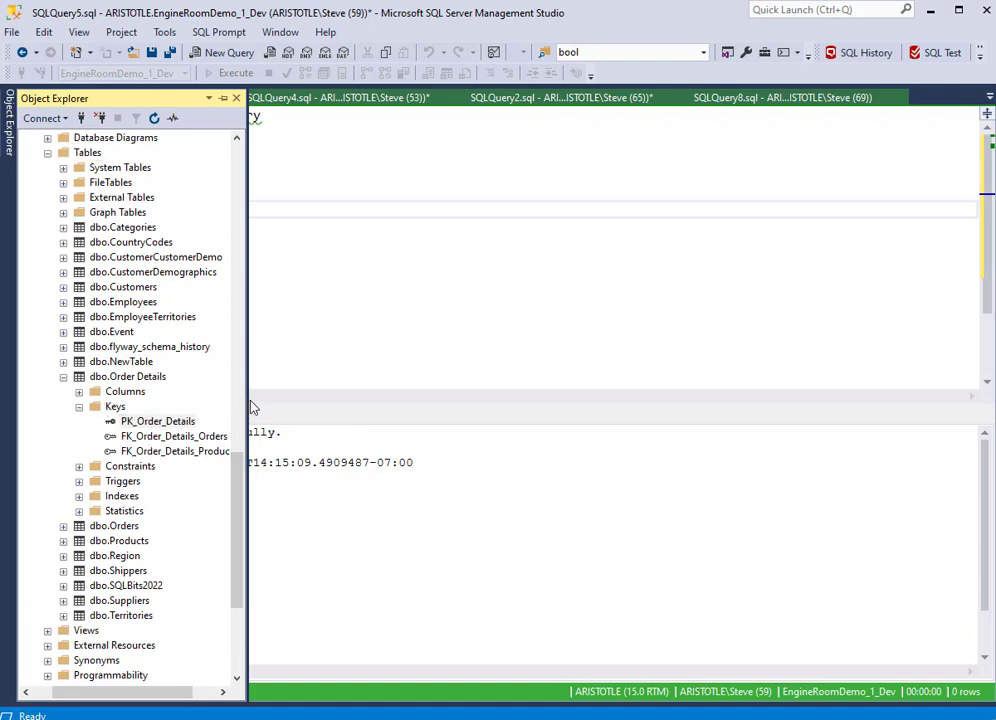
mouse_move(12, 128)
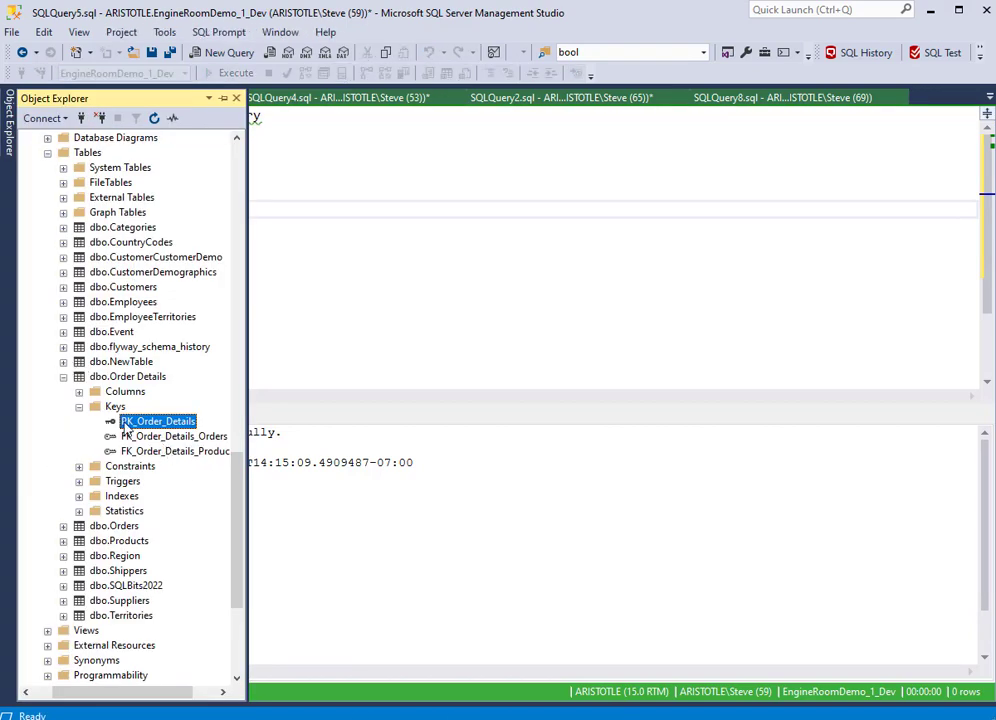
click(79, 391)
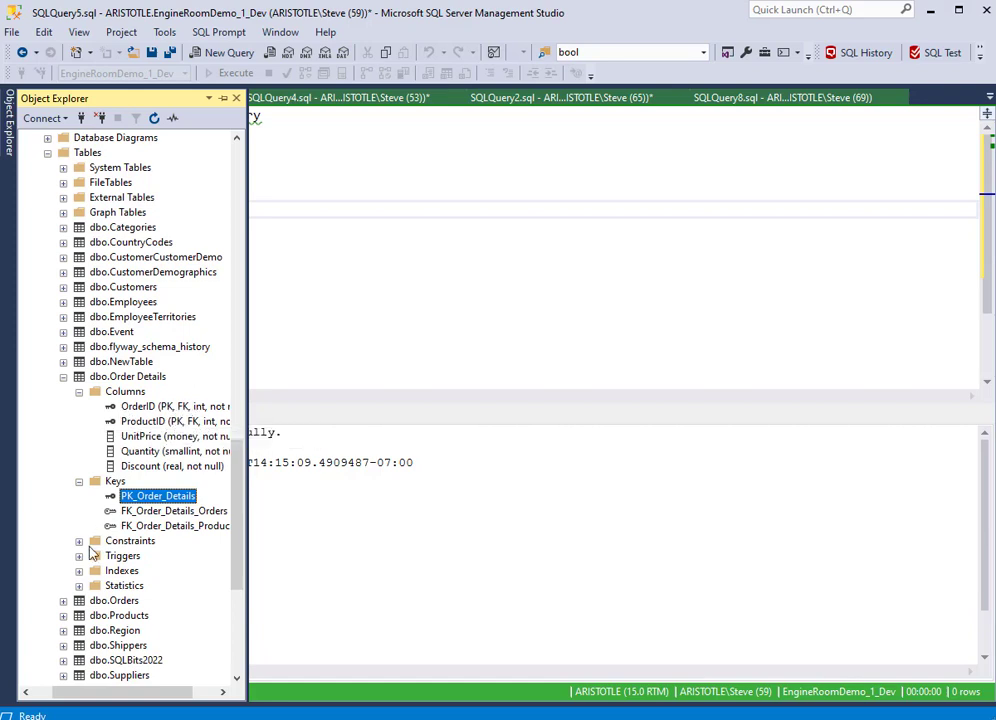
Examine the columns of the Orders and Products tables, collapsing Orders before expanding Products.
click(63, 600)
click(79, 556)
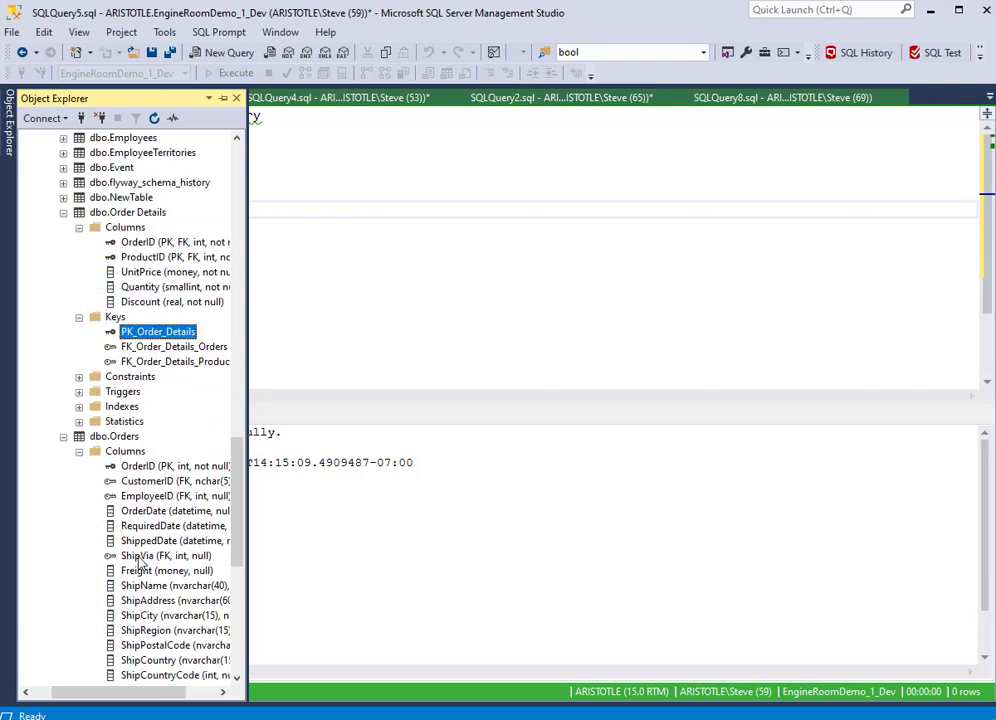
click(64, 437)
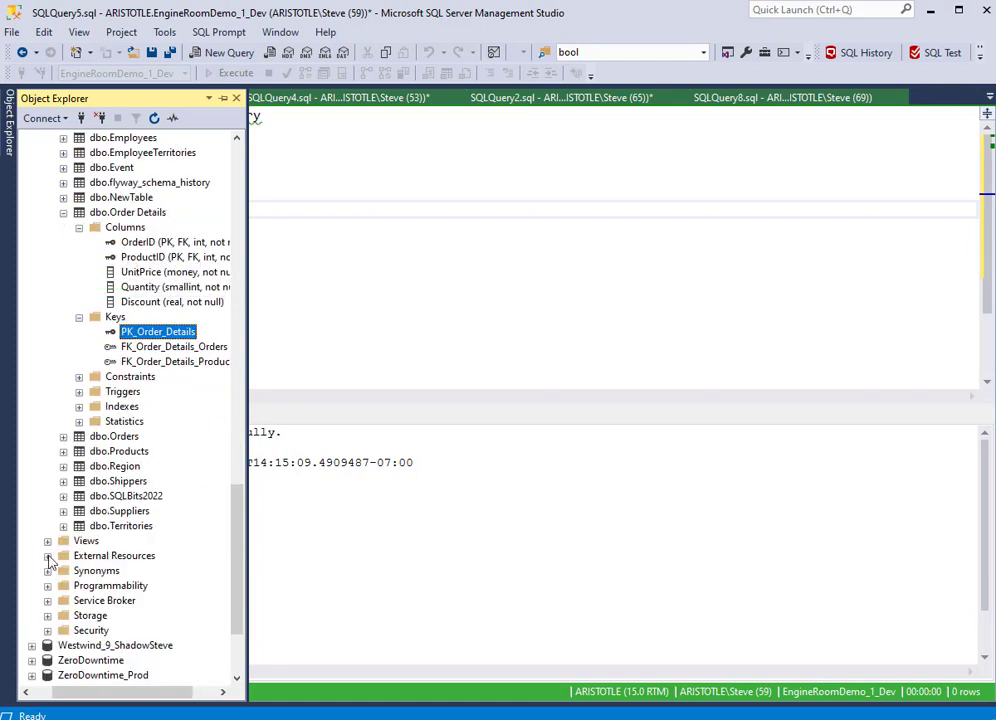
click(64, 452)
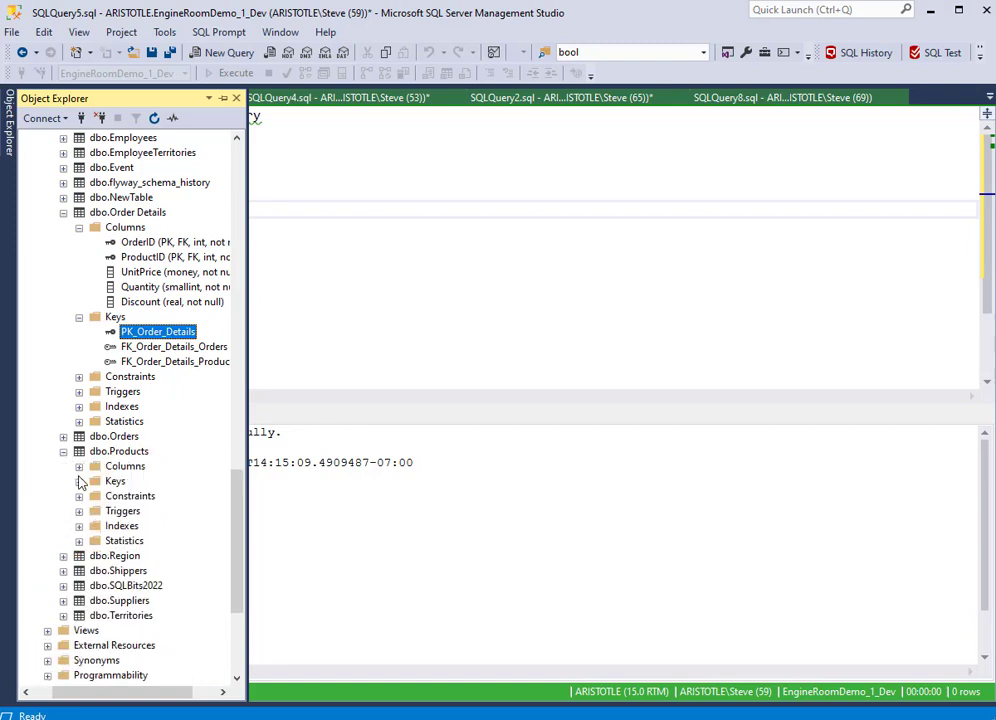
click(79, 467)
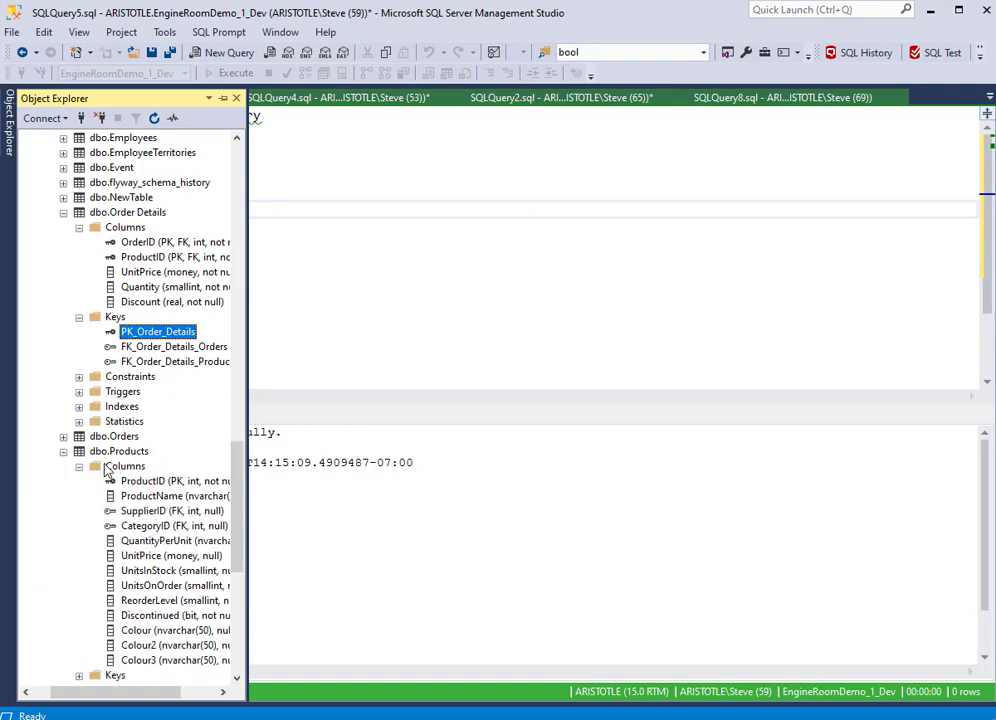
Switch to SQL Data Generator and start a new project using server Aristotle and database Westwind_1_Dev.
click(388, 396)
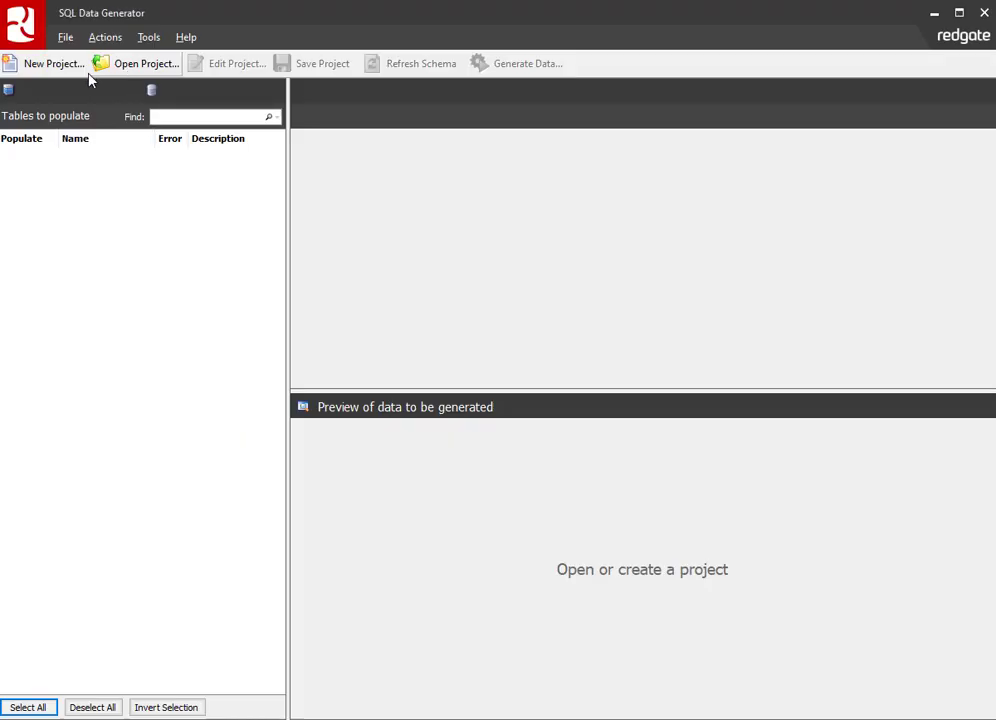
click(62, 65)
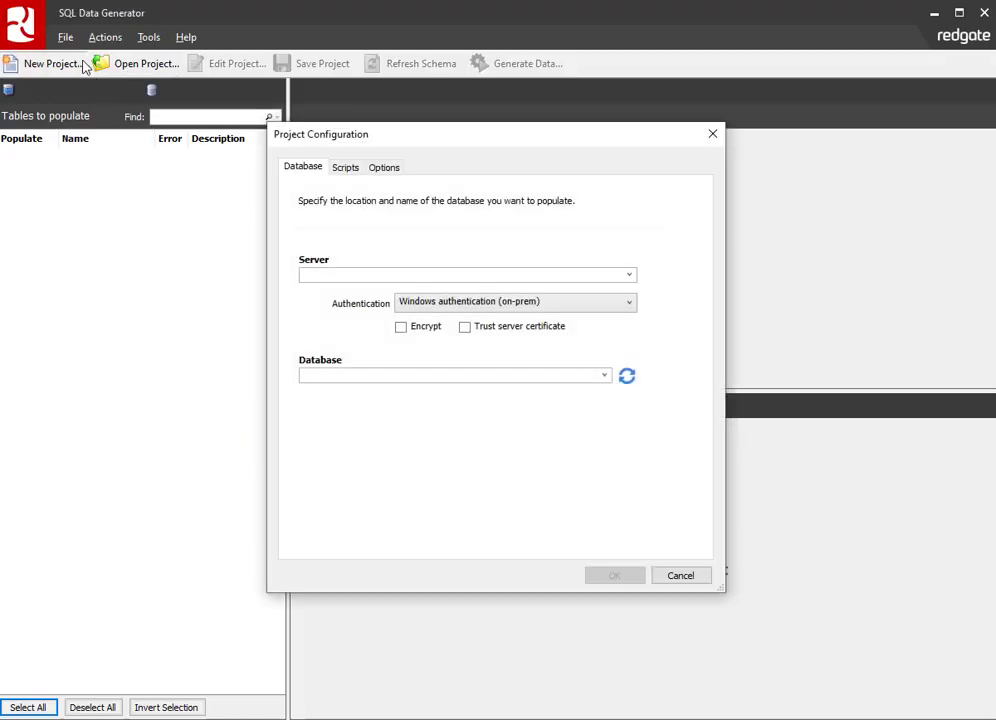
click(629, 274)
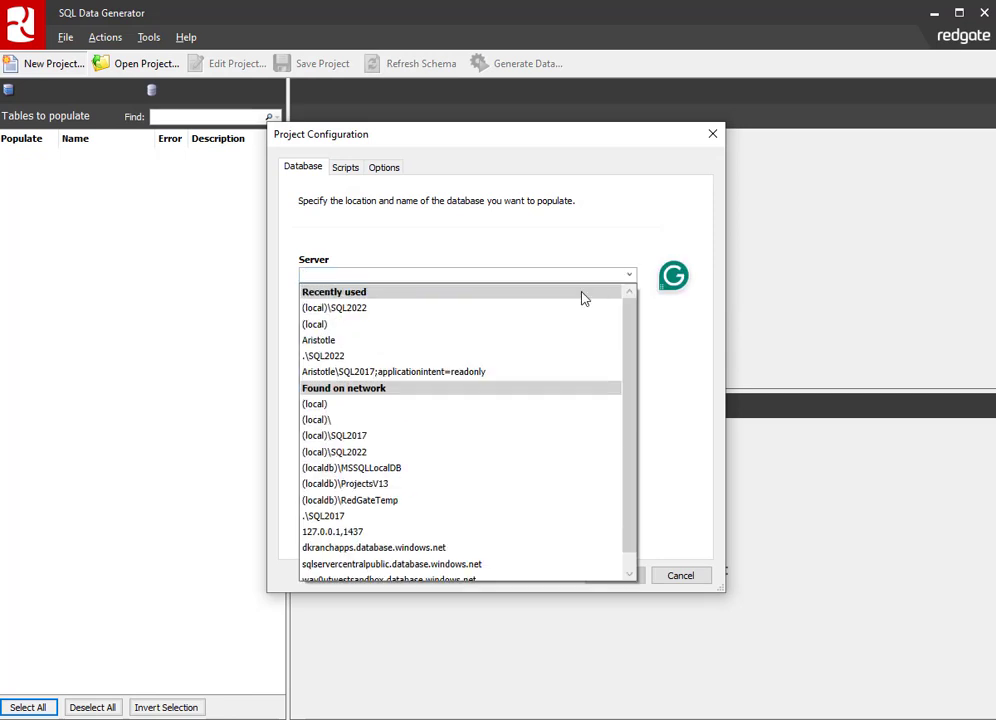
click(558, 347)
click(602, 376)
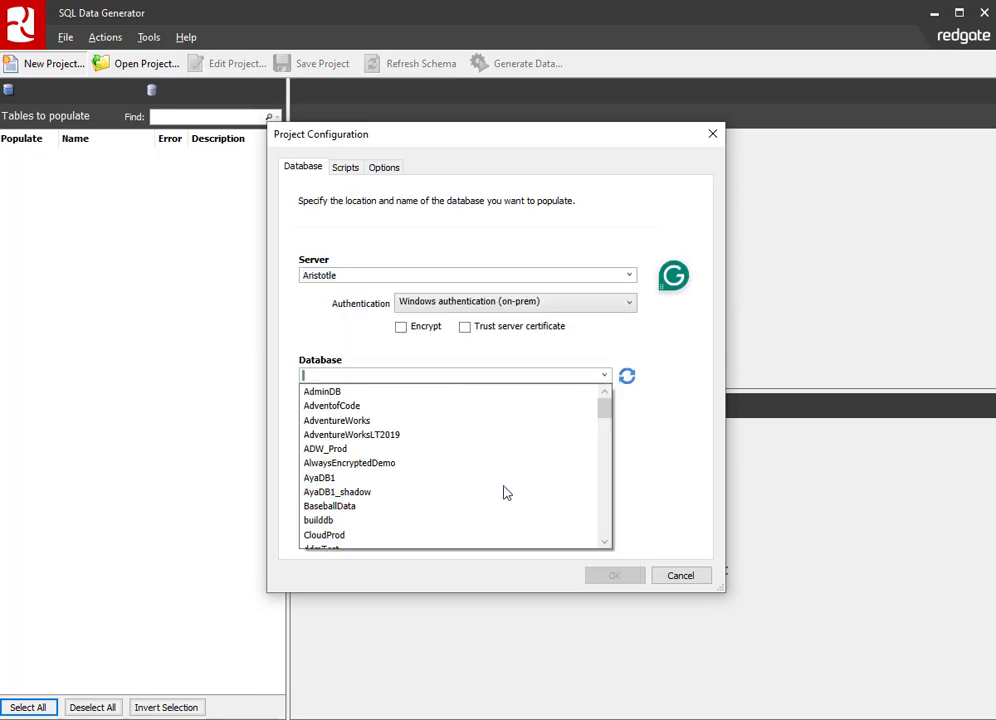
scroll(502, 485, down, 3)
scroll(498, 475, down, 12)
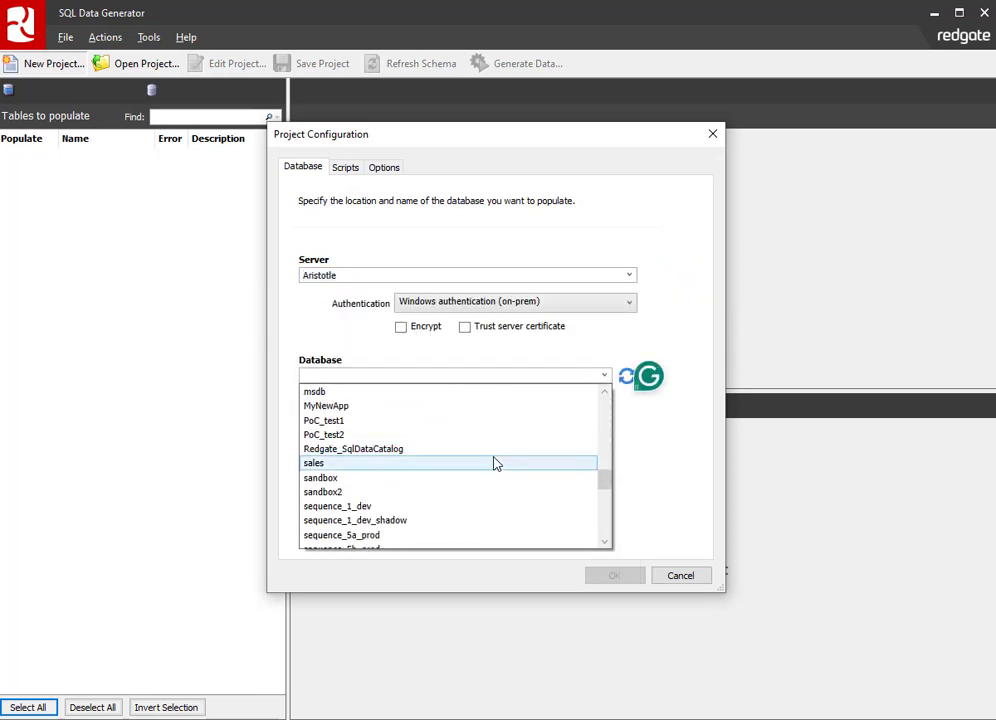
scroll(495, 467, down, 6)
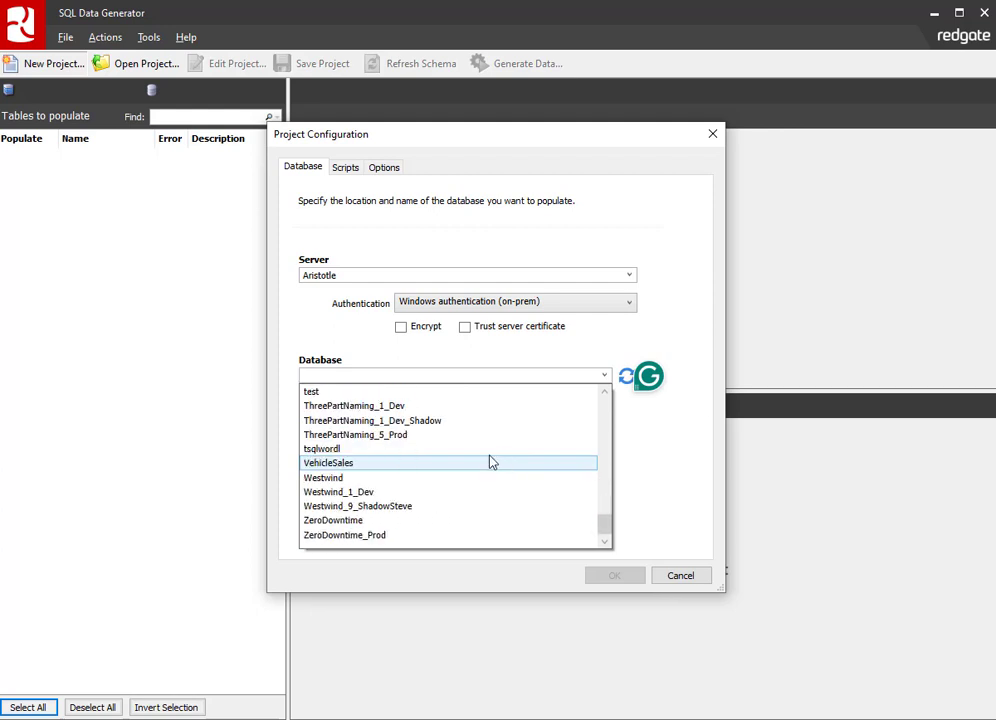
click(447, 492)
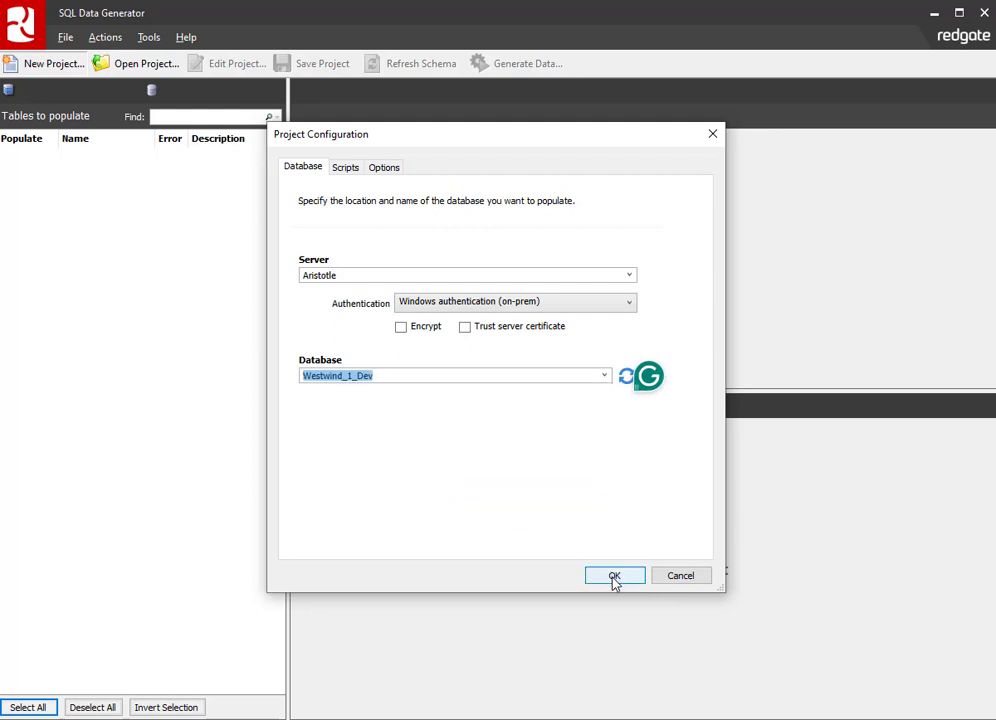
Enable Trust server certificate and Encrypt for the connection, and confirm the project configuration.
click(464, 327)
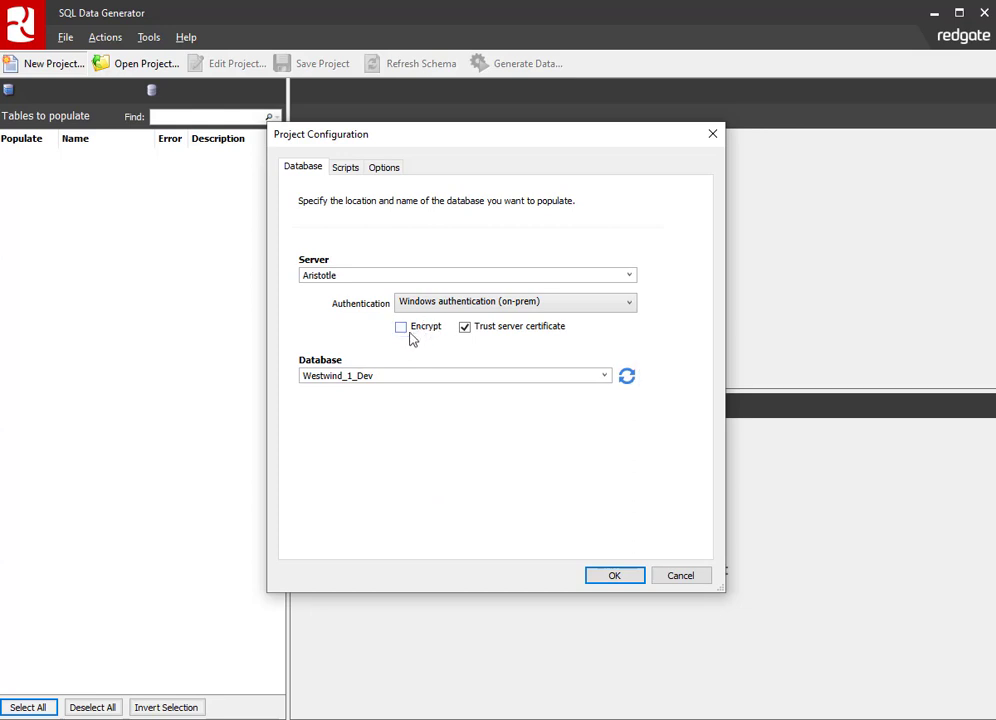
click(402, 328)
click(611, 576)
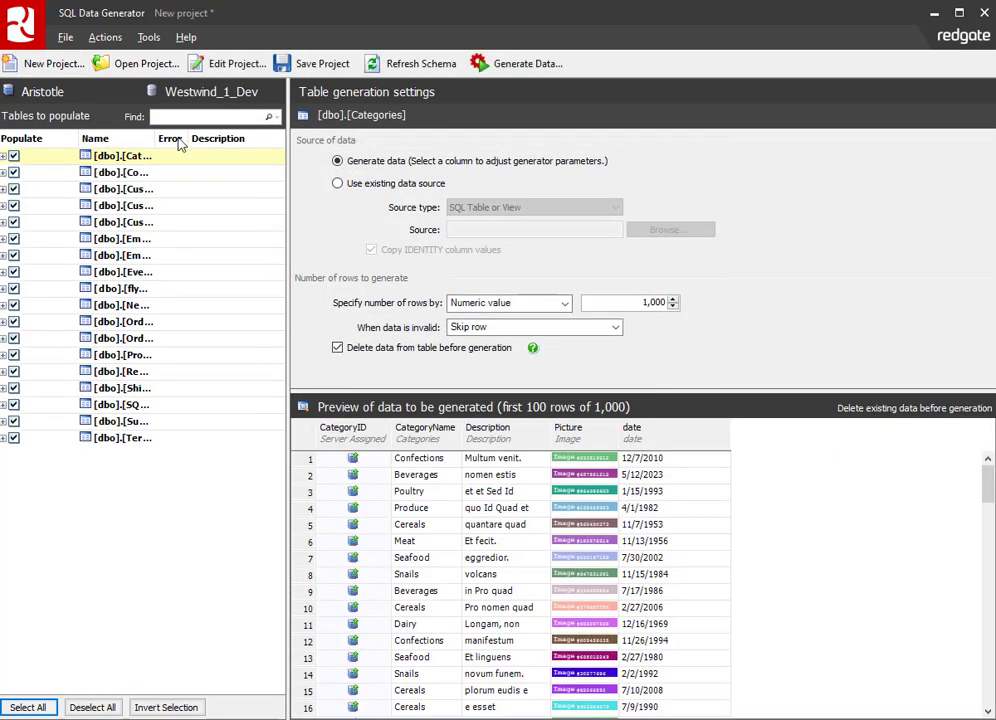
Widen the table name column and examine the foreign key generator options for OrderID in the Order Details table.
drag(157, 140, 230, 140)
click(166, 323)
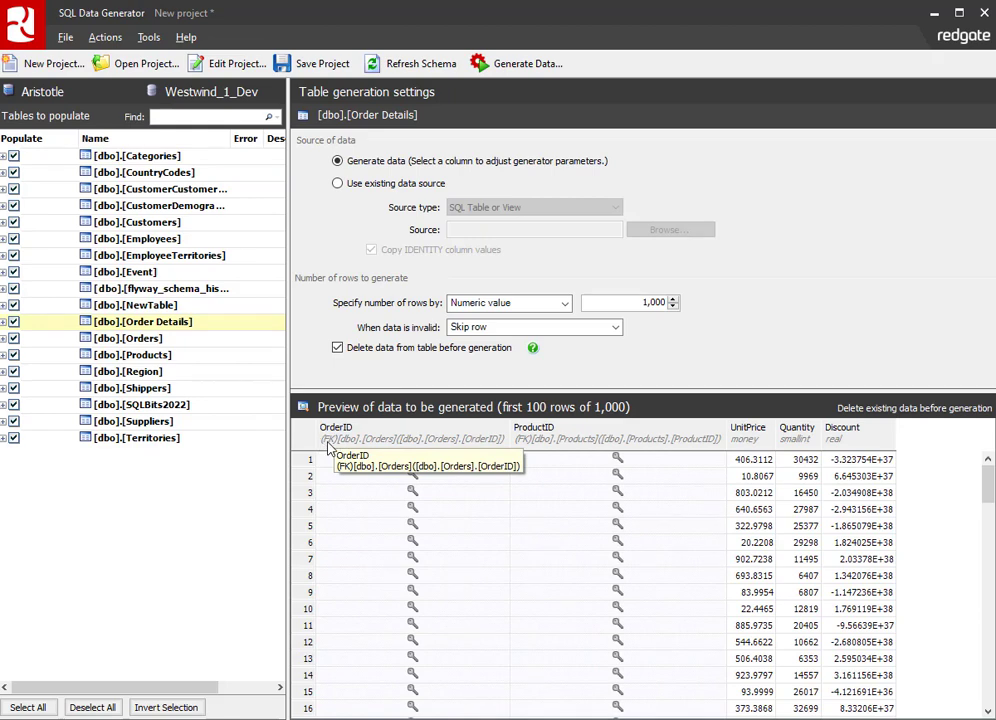
click(5, 321)
click(147, 340)
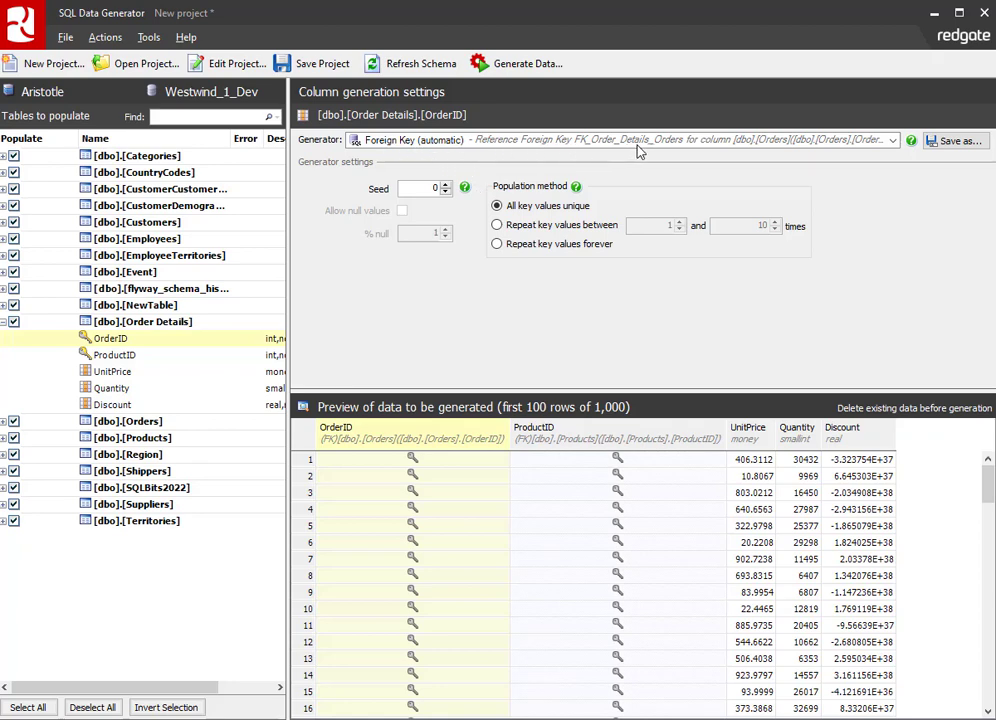
click(893, 141)
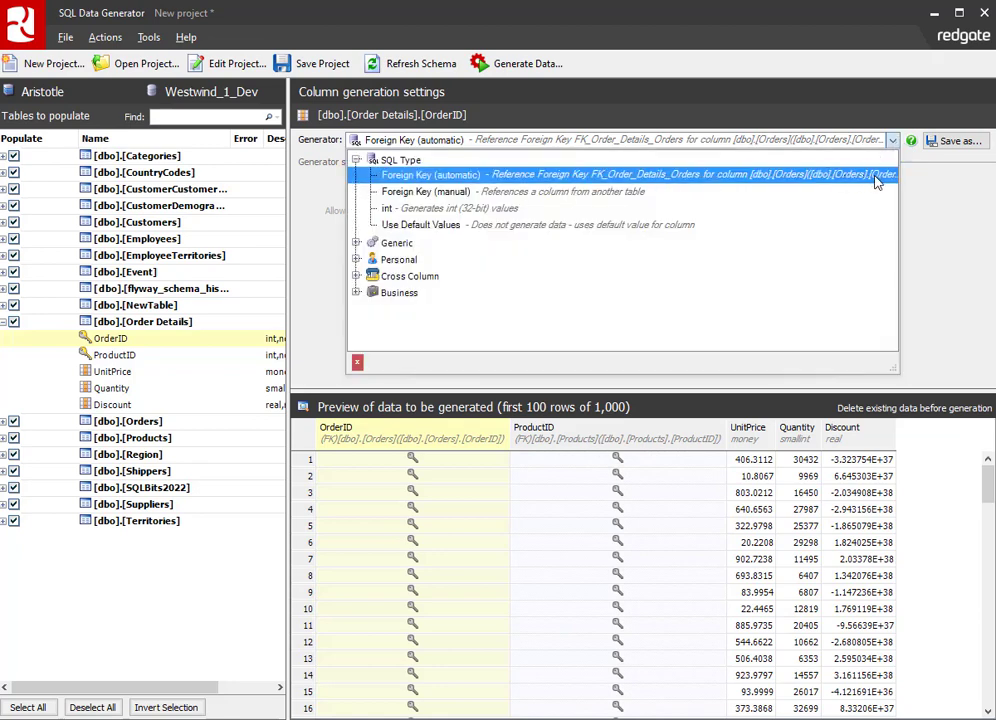
click(948, 193)
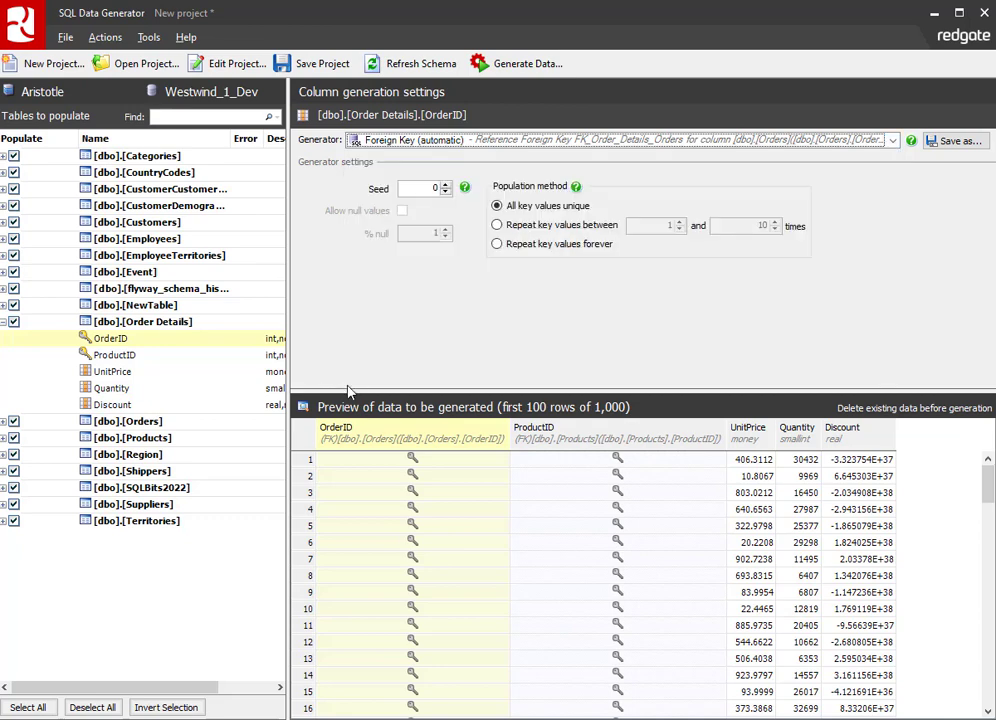
click(4, 322)
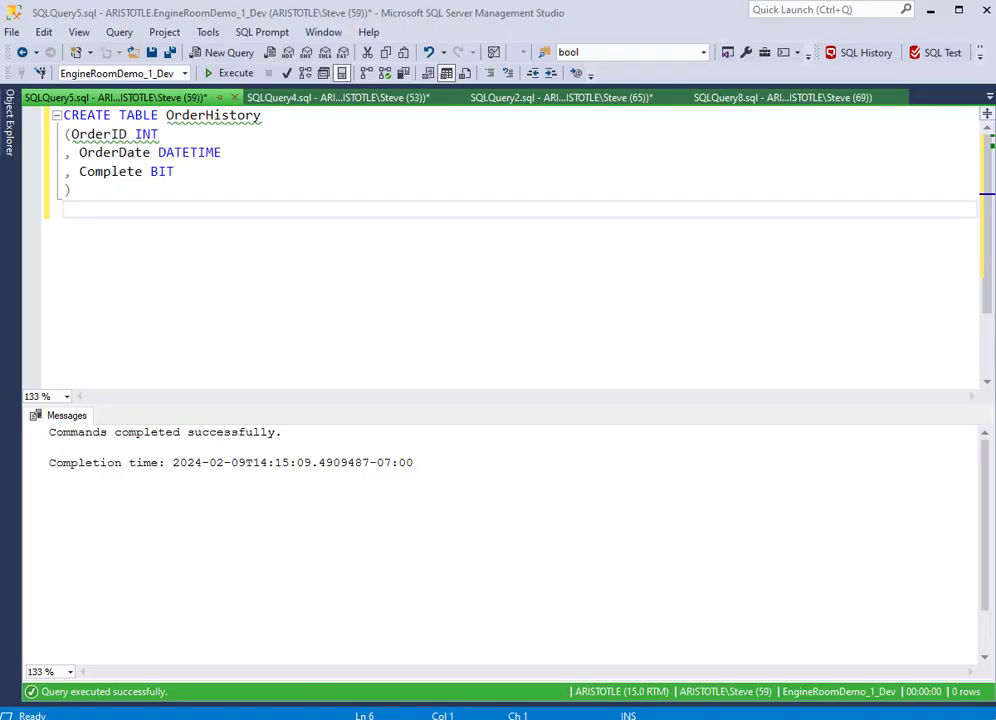
Run the CREATE TABLE OrderHistory script against the Westwind_1_Dev database.
click(184, 73)
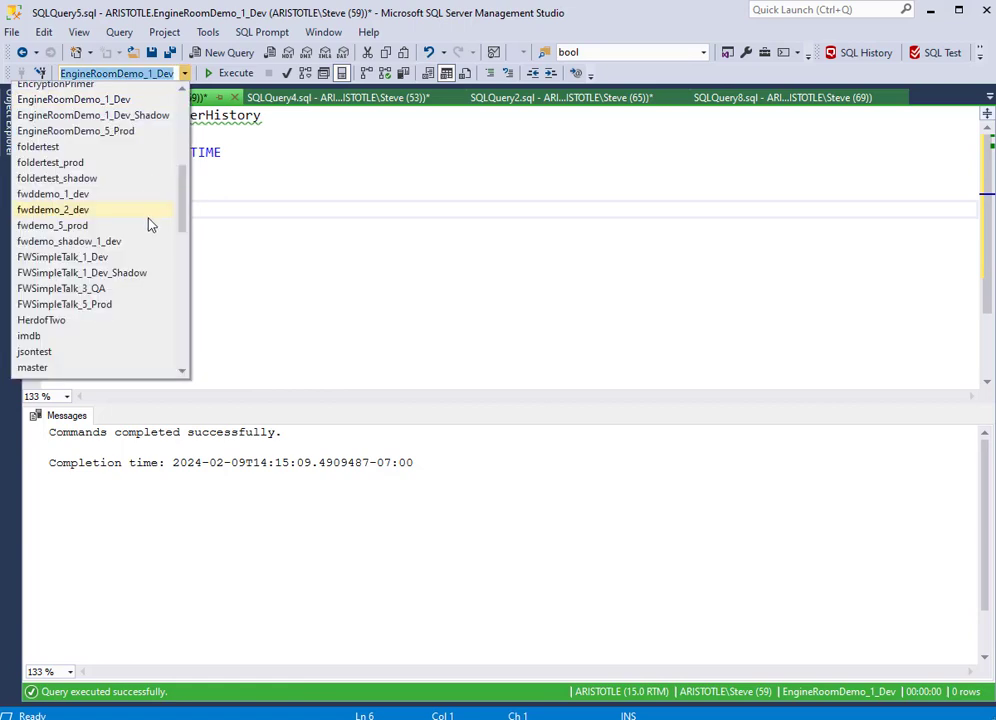
scroll(145, 290, down, 10)
click(112, 345)
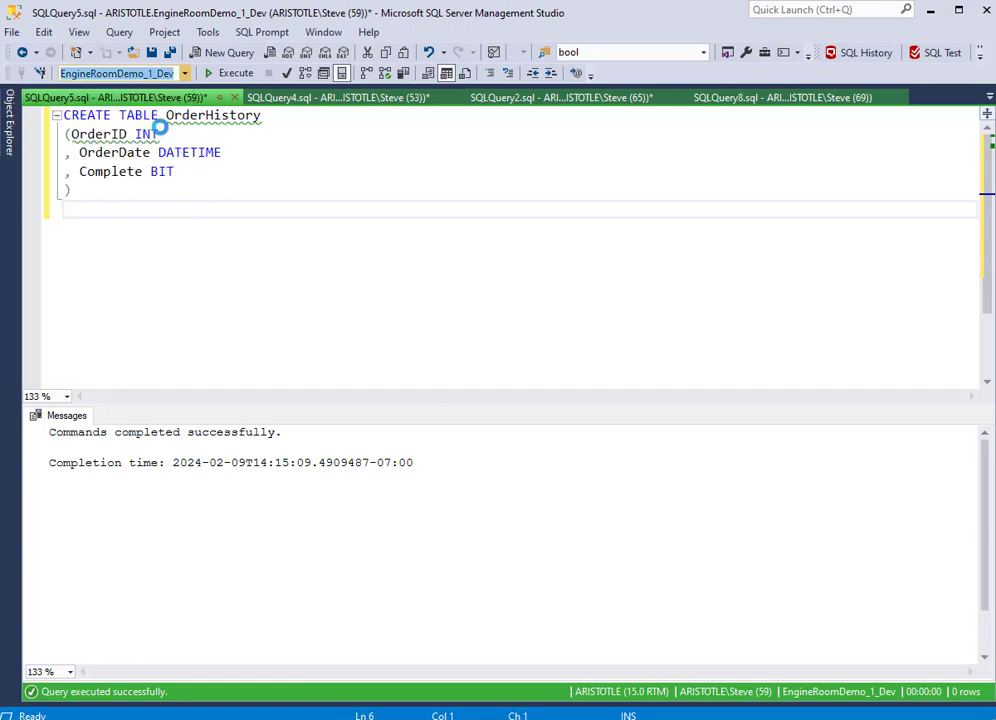
click(230, 73)
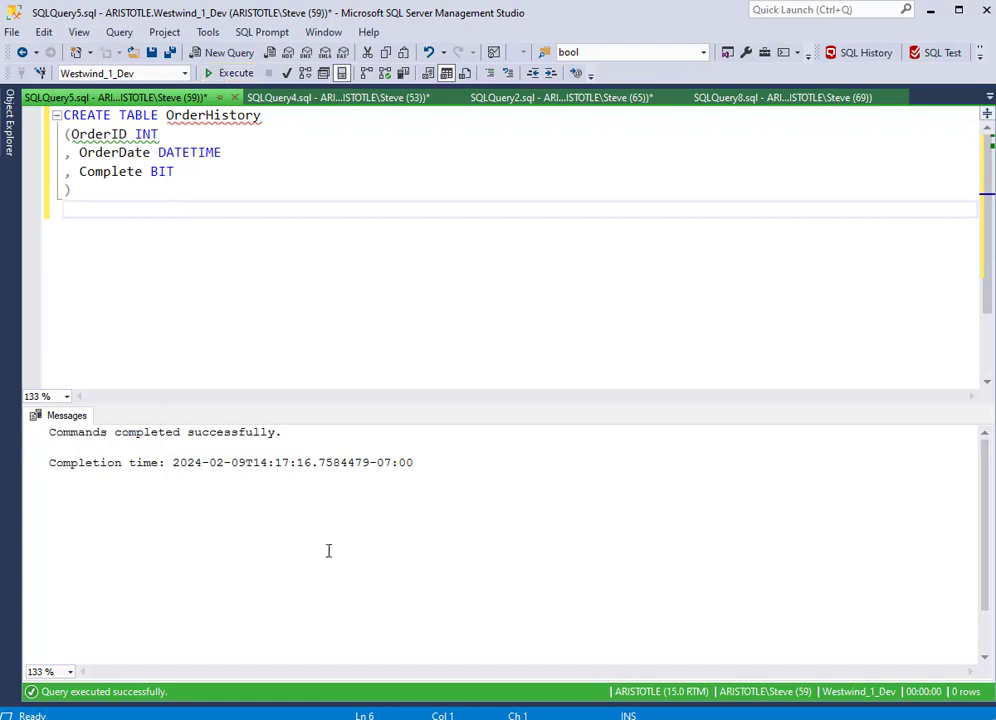
Return to SQL Data Generator, refresh the schema, and review the generator settings of the OrderHistory columns.
key(alt+Tab)
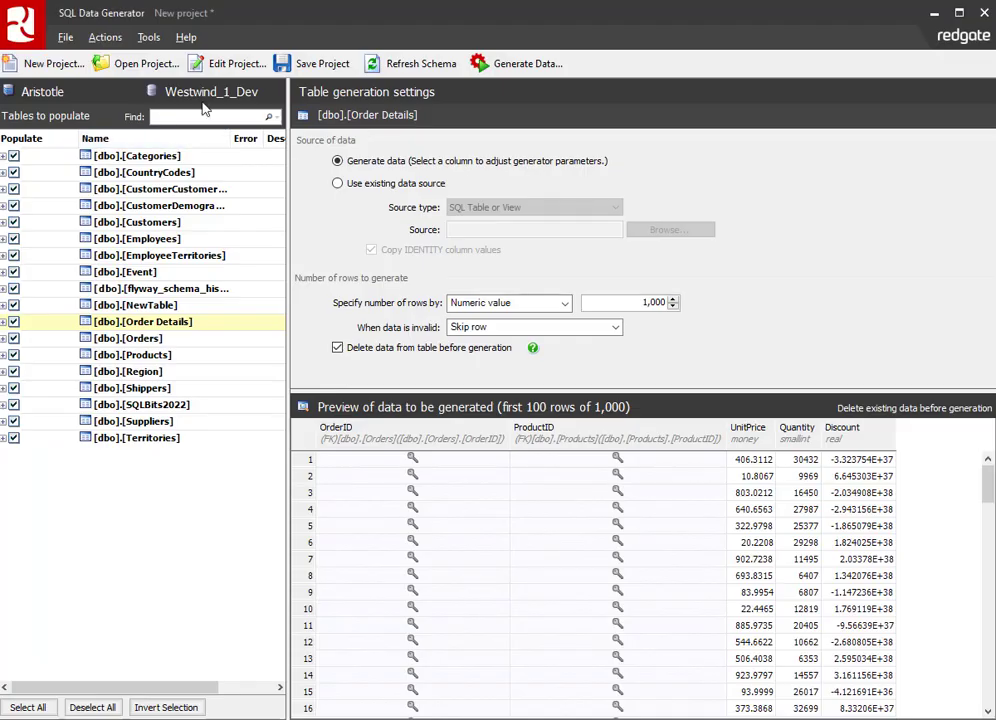
click(420, 68)
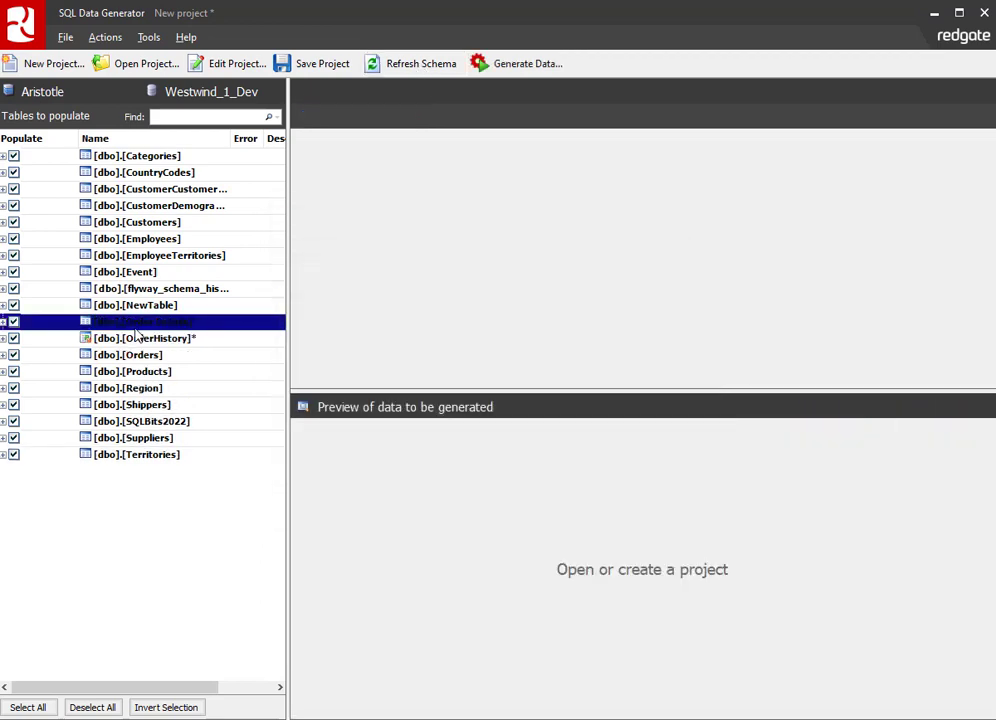
click(4, 339)
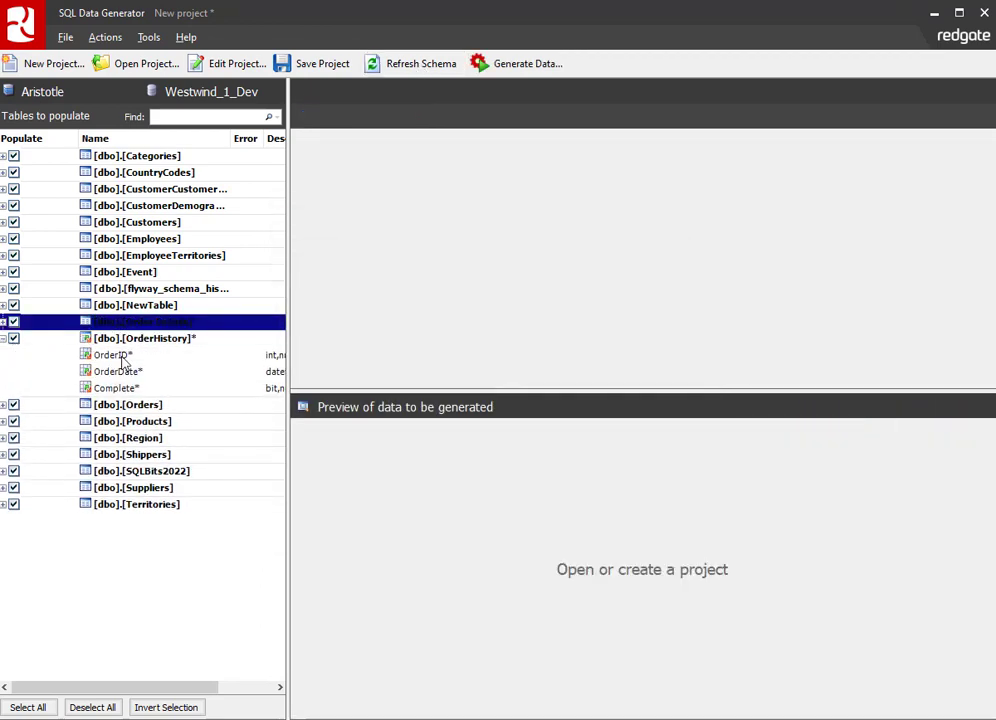
click(100, 356)
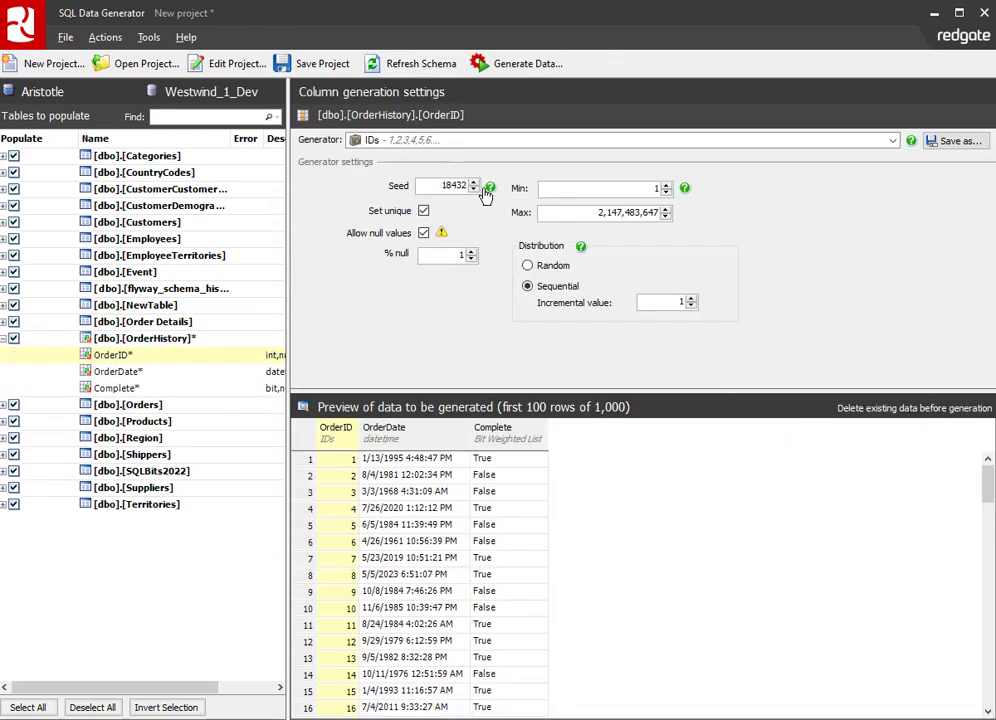
click(112, 374)
click(113, 390)
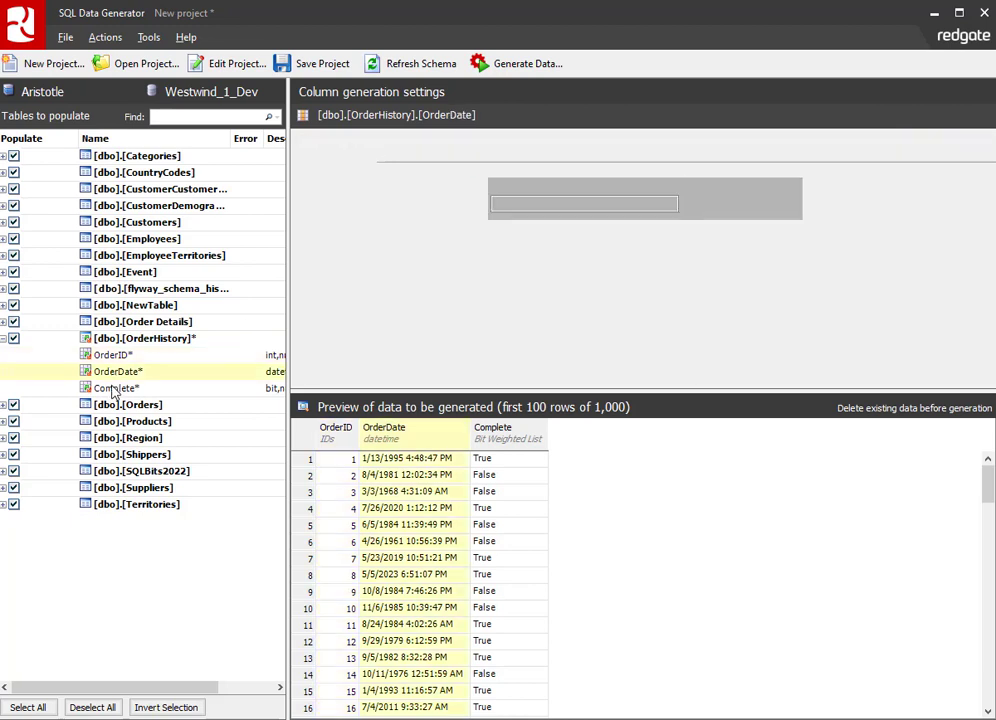
Assign the Foreign Key (manual) generator to the OrderID column of OrderHistory.
click(112, 357)
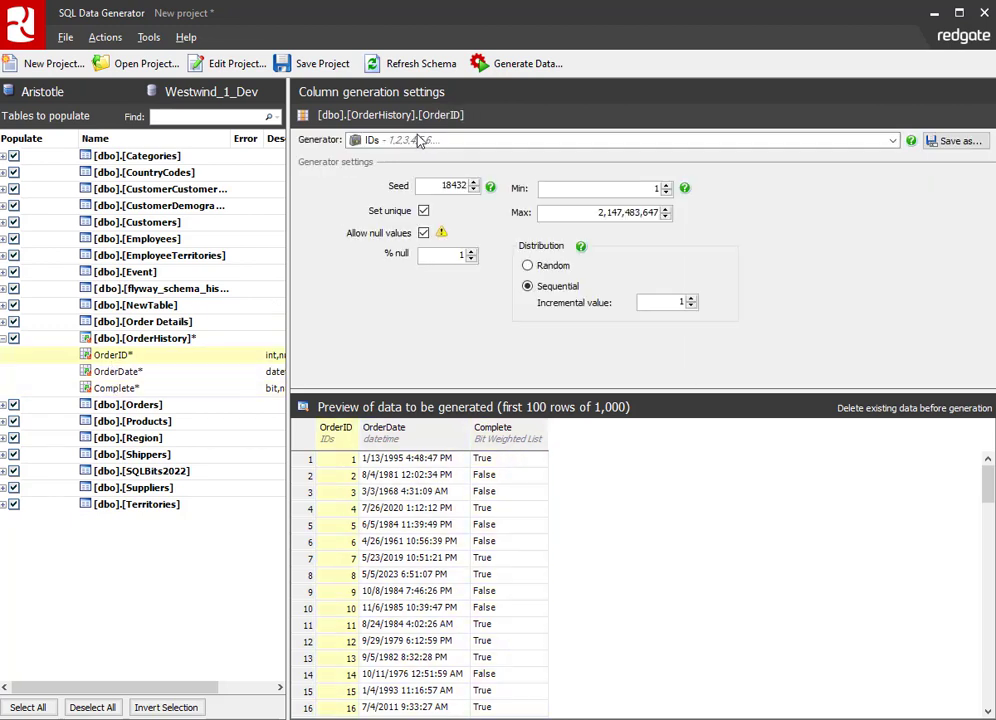
click(893, 141)
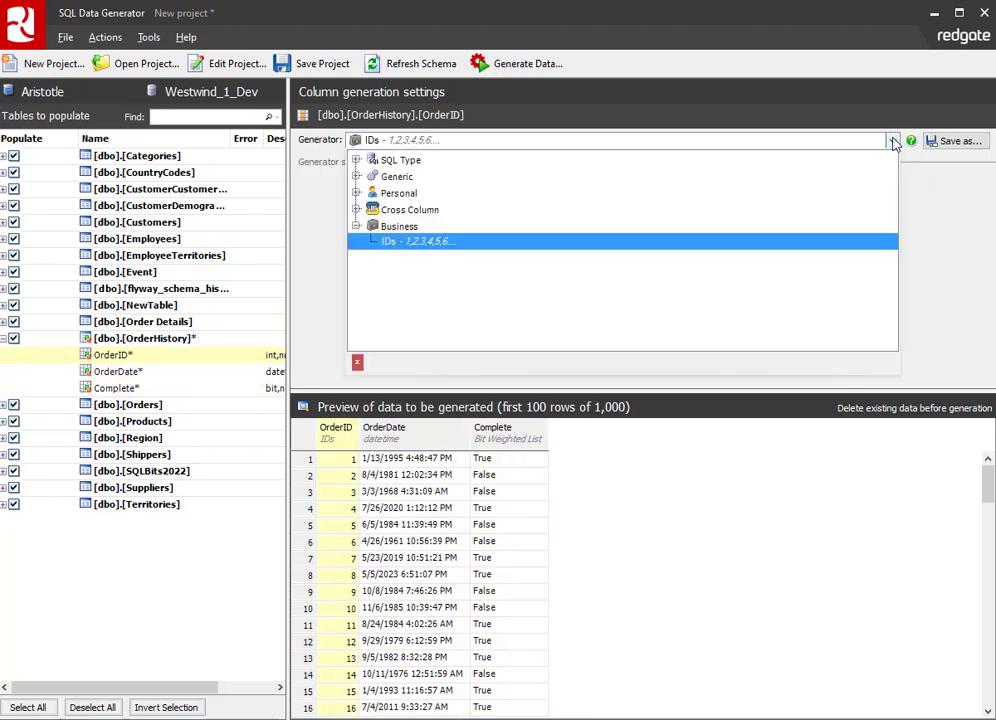
click(356, 160)
click(401, 178)
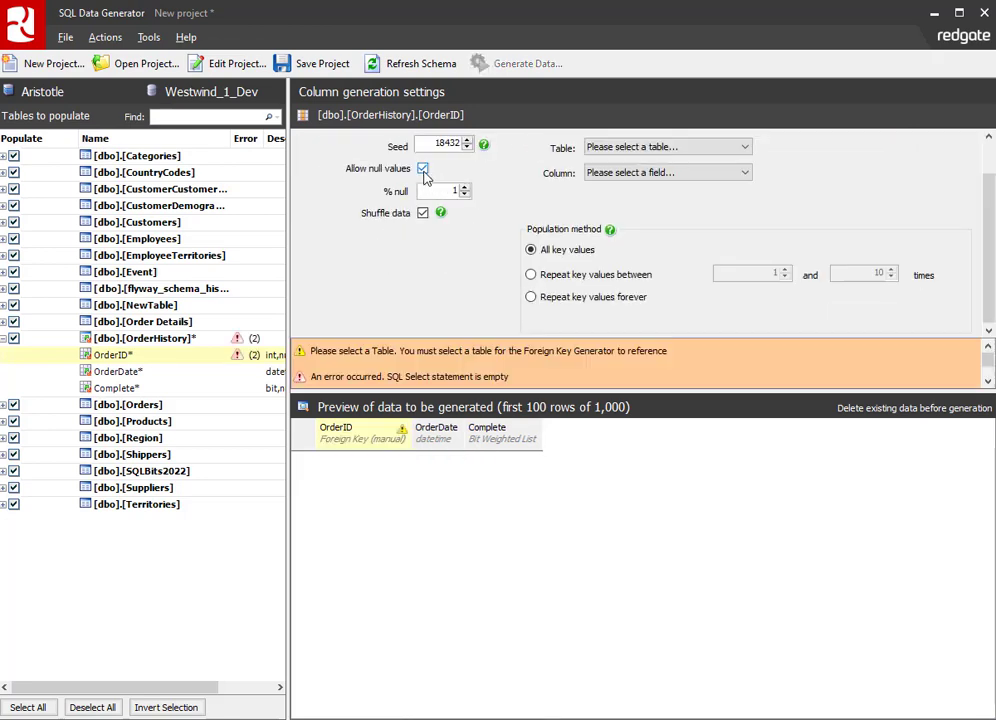
Point the manual foreign key at the OrderID column of the dbo.Orders table.
click(668, 152)
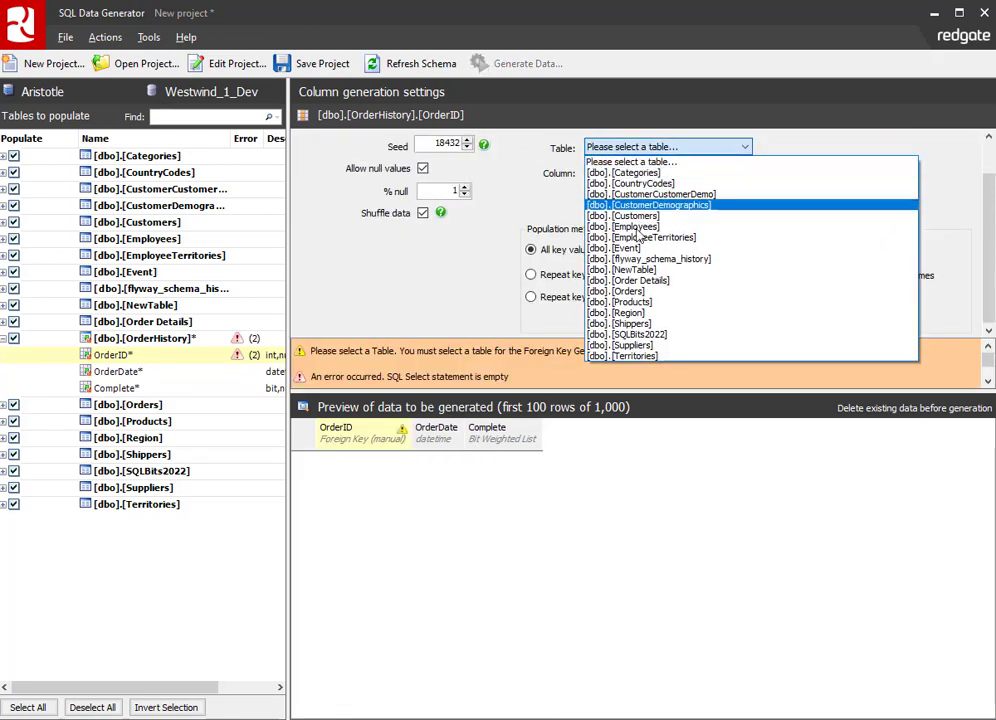
click(634, 282)
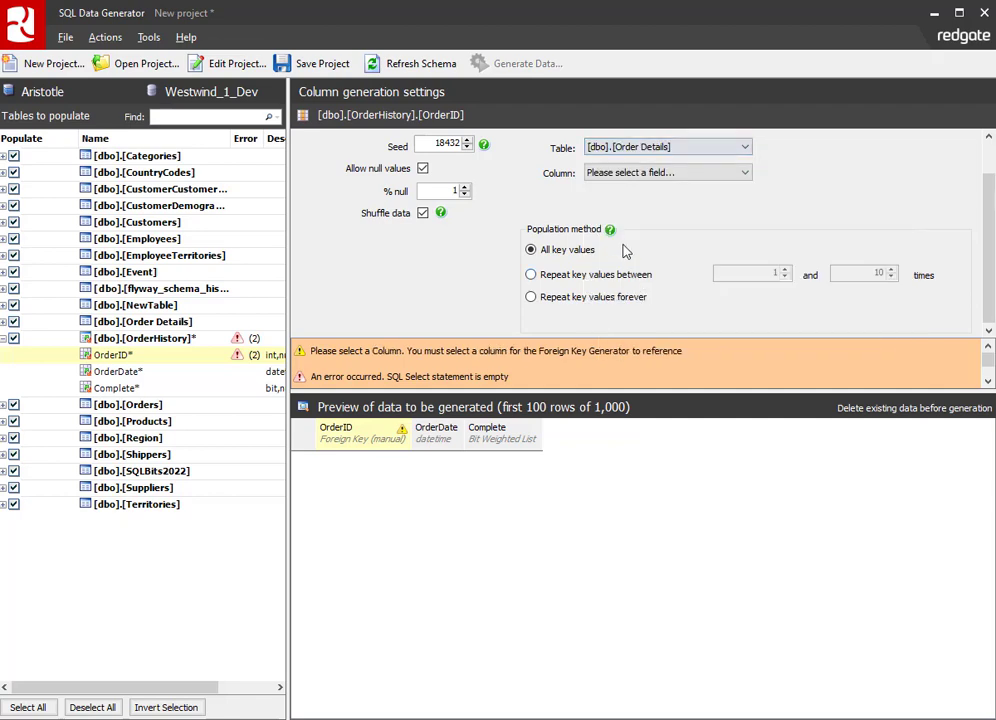
click(649, 147)
click(620, 291)
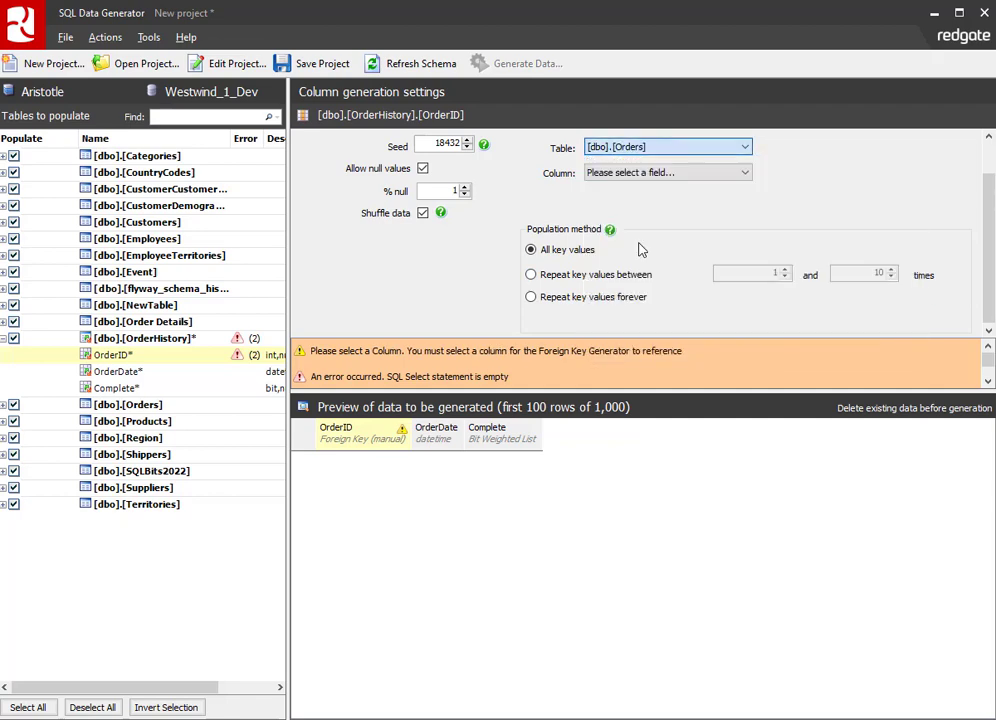
click(647, 173)
click(640, 198)
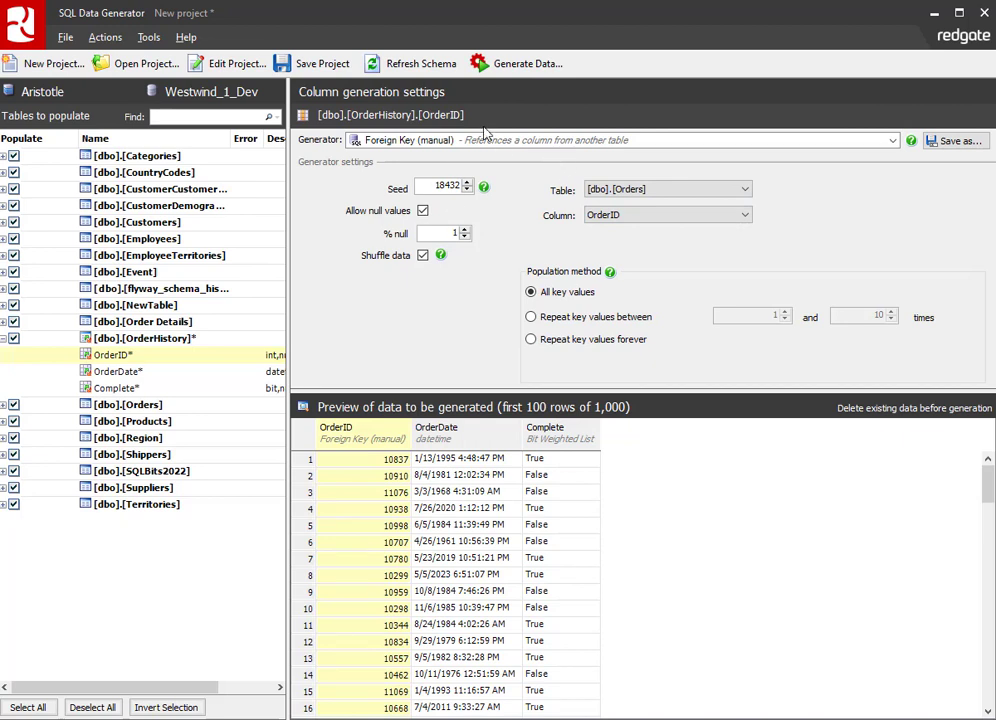
Preview the data generation action plan without running it, and limit population to the Order Details, OrderHistory and Orders tables.
click(510, 72)
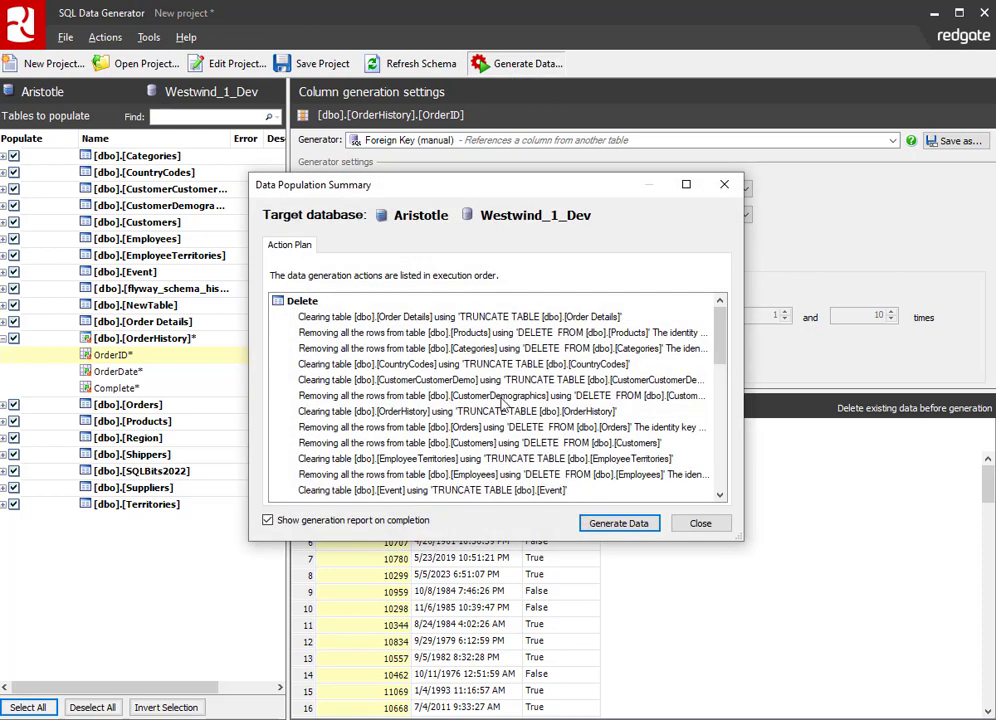
click(698, 524)
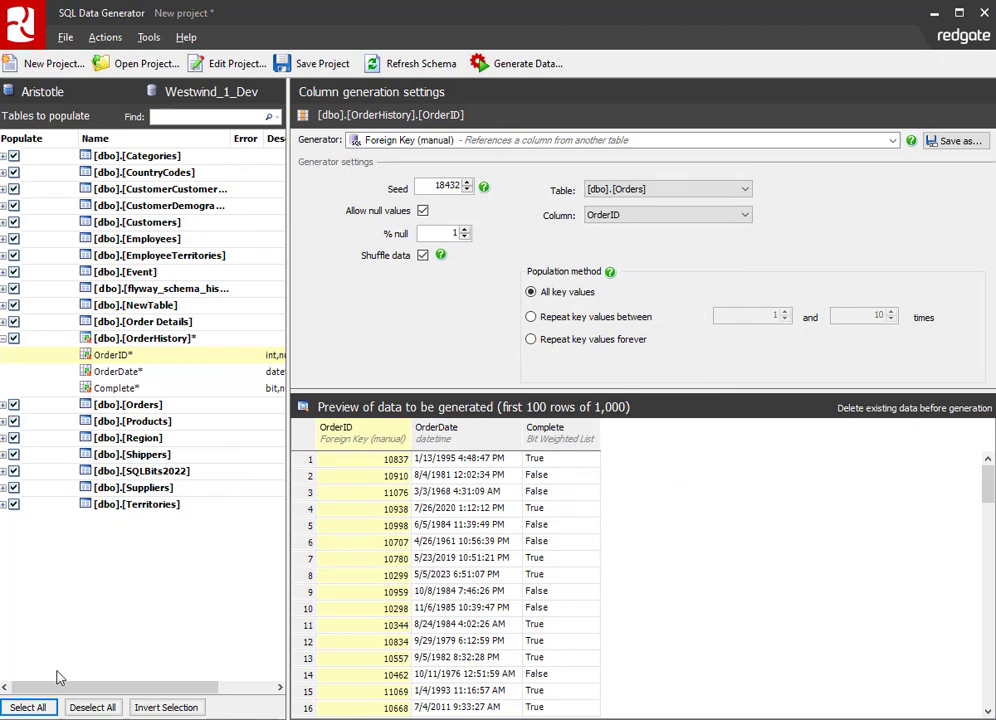
click(92, 707)
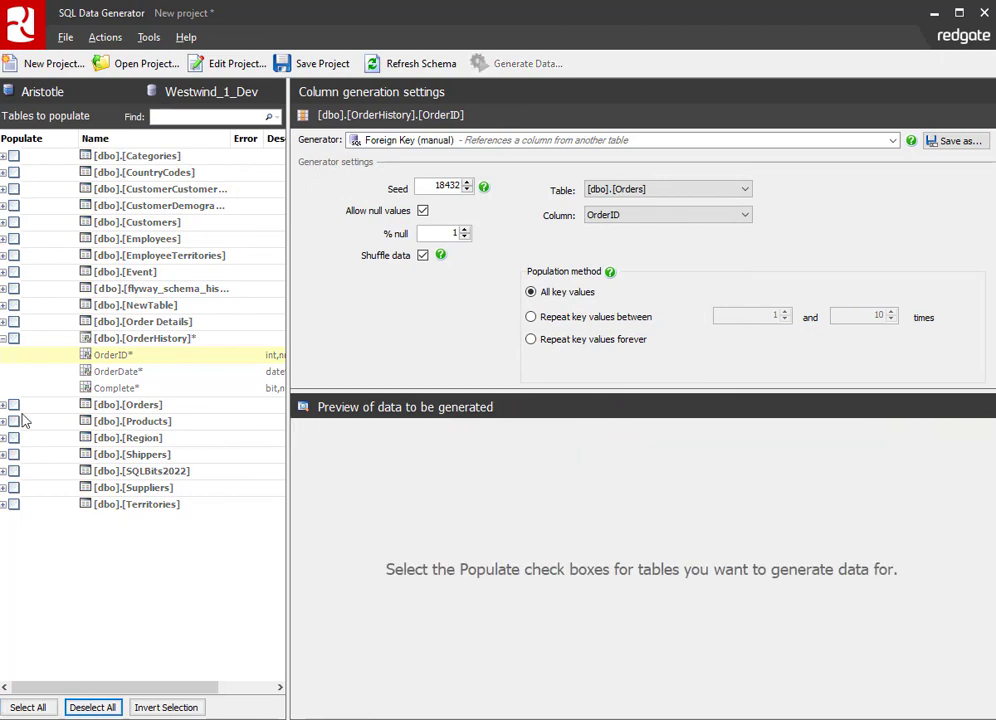
click(14, 339)
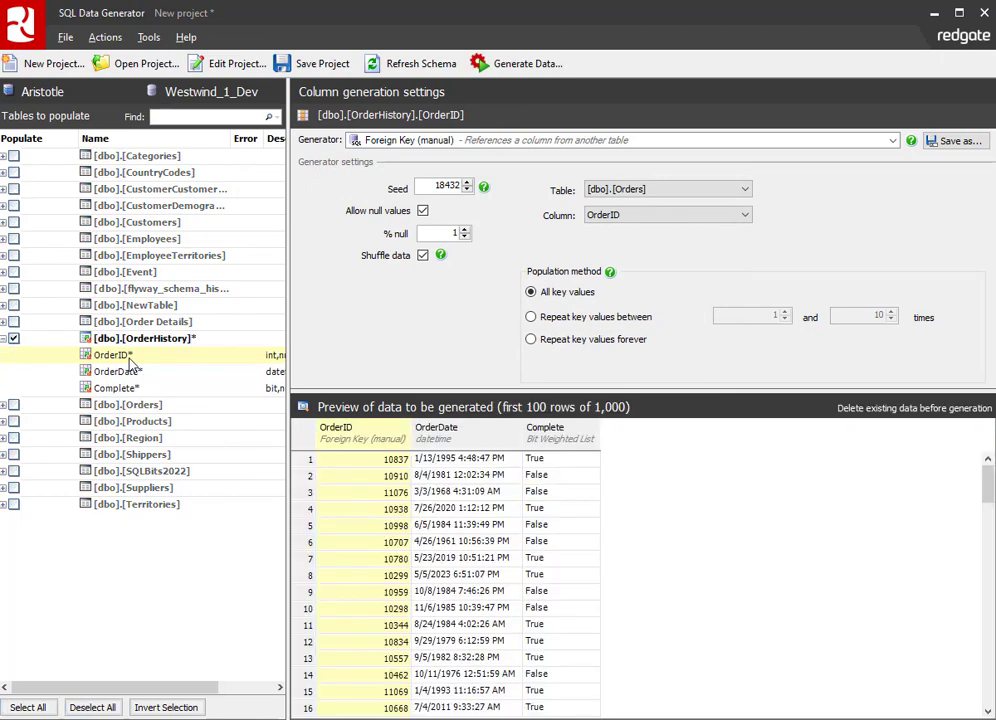
click(14, 322)
click(14, 405)
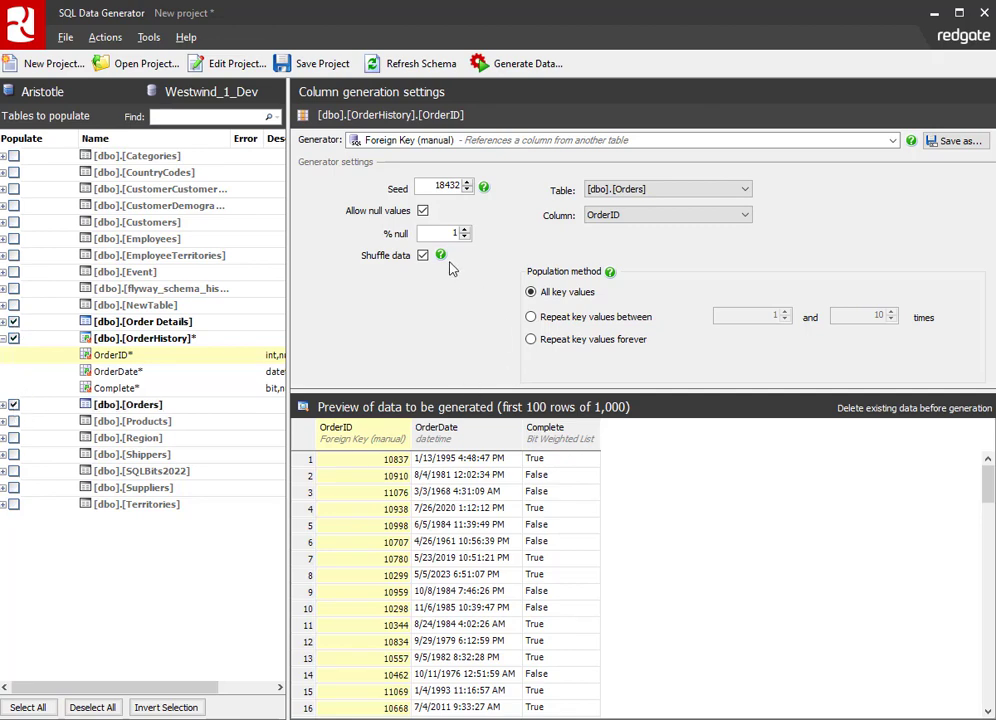
Turn off deleting data before generation for OrderHistory and set its number of rows to 10.
click(153, 338)
click(369, 350)
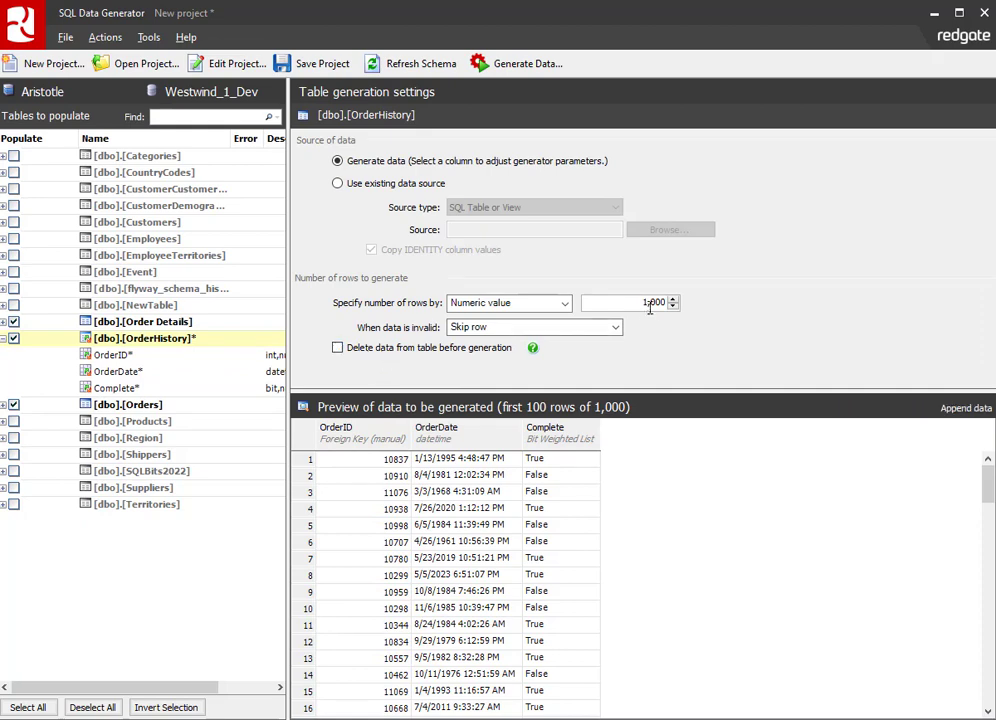
drag(644, 302, 685, 301)
text(10)
Set the number of rows to generate to 50 for Order Details and 10 for Orders.
click(143, 321)
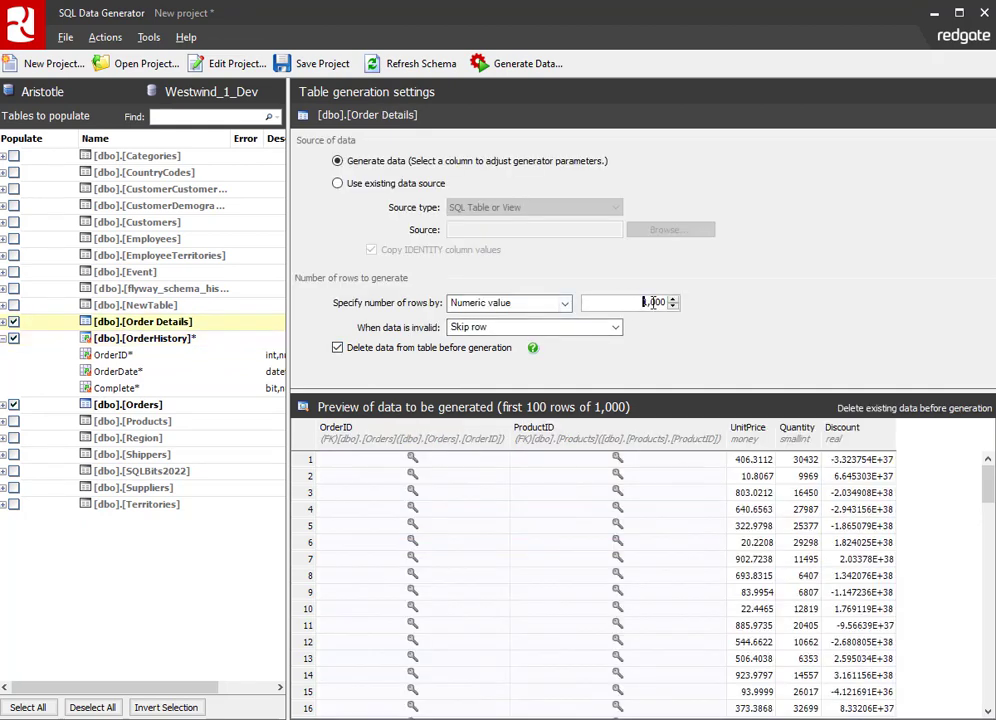
drag(652, 302, 670, 302)
text(50)
click(170, 404)
drag(645, 302, 668, 302)
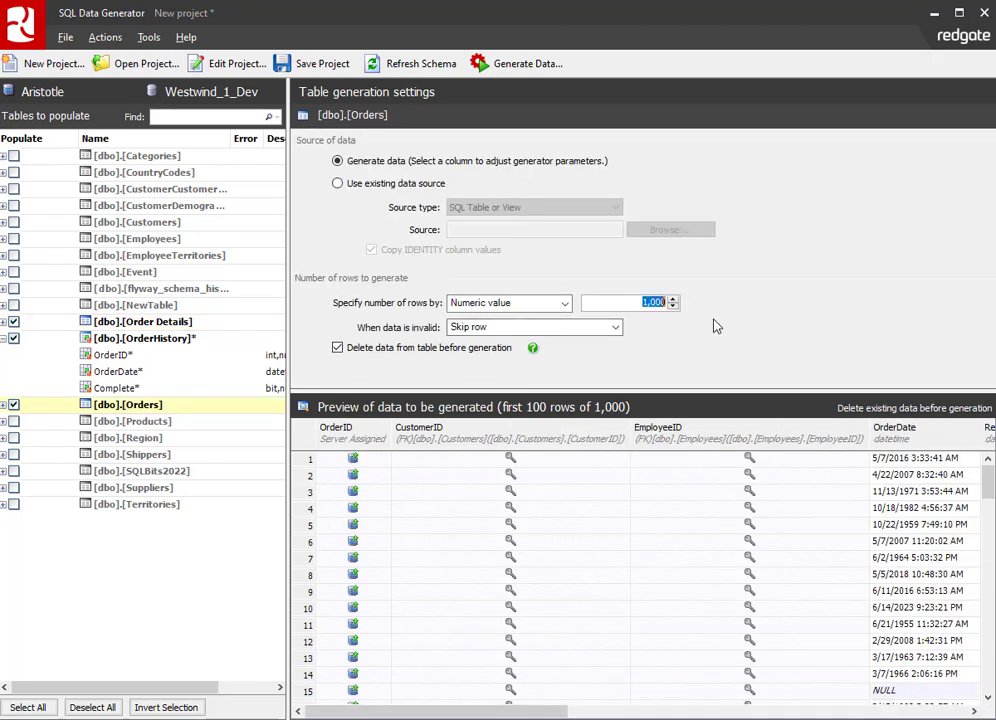
text(10)
Turn off deleting data before generation for the Orders and Order Details tables.
click(337, 348)
click(145, 321)
click(337, 348)
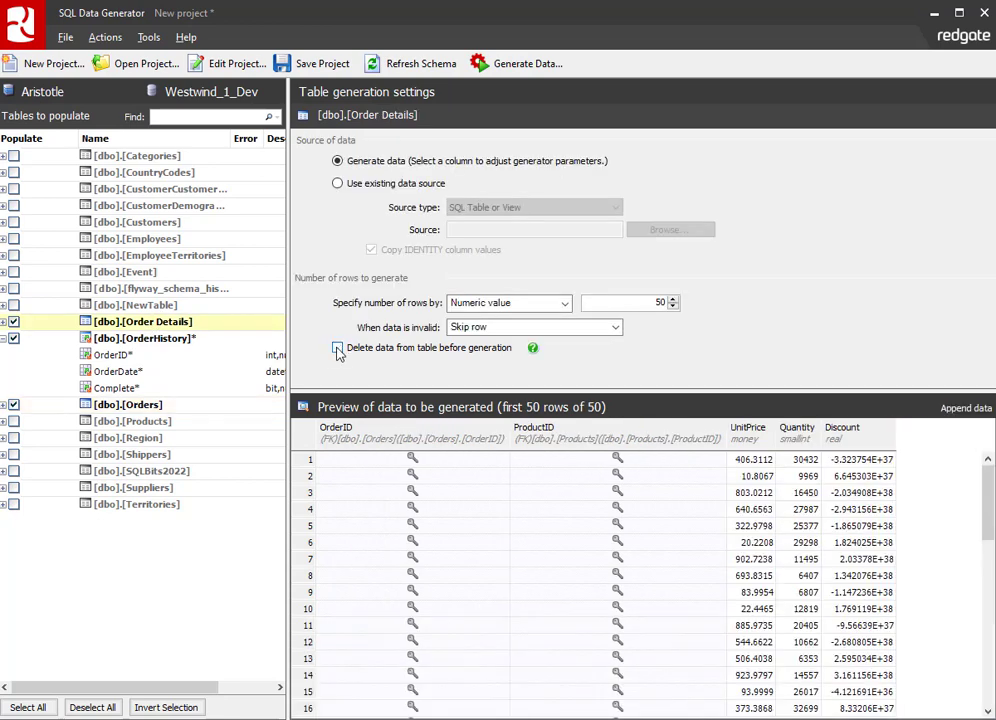
Generate the data for the three chosen tables, and close the generation report after reviewing it.
click(520, 63)
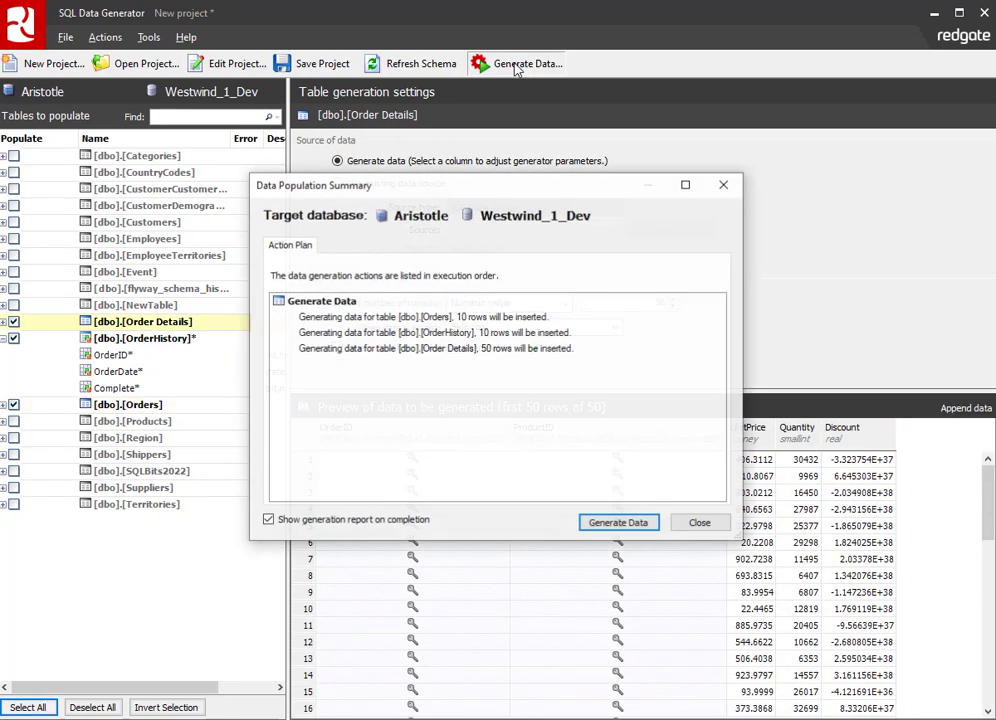
click(617, 526)
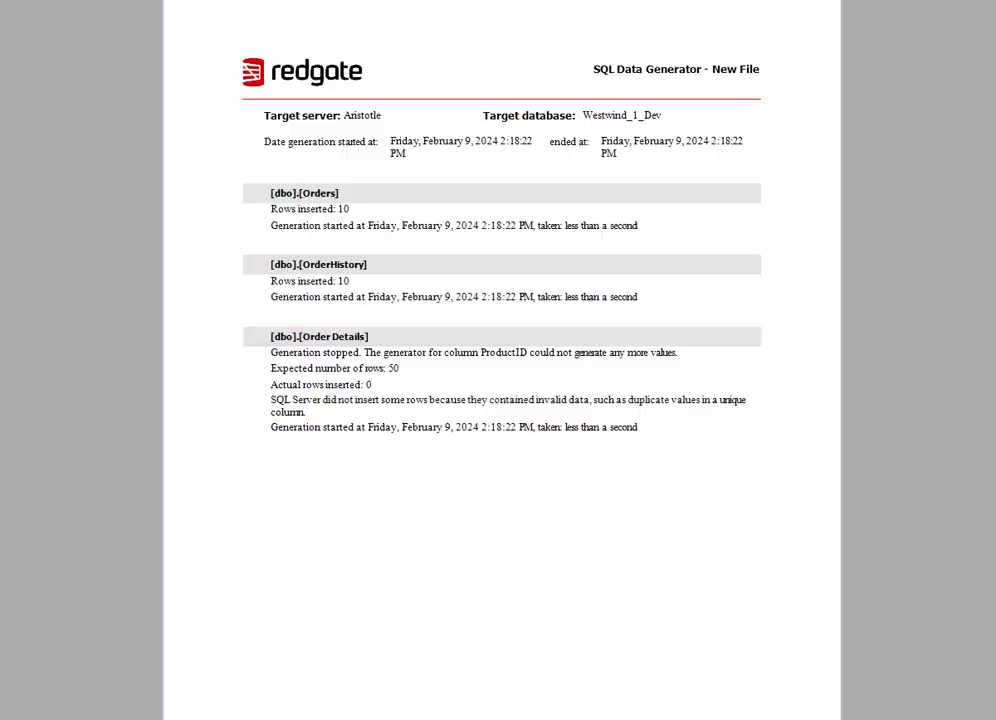
key(alt+F4)
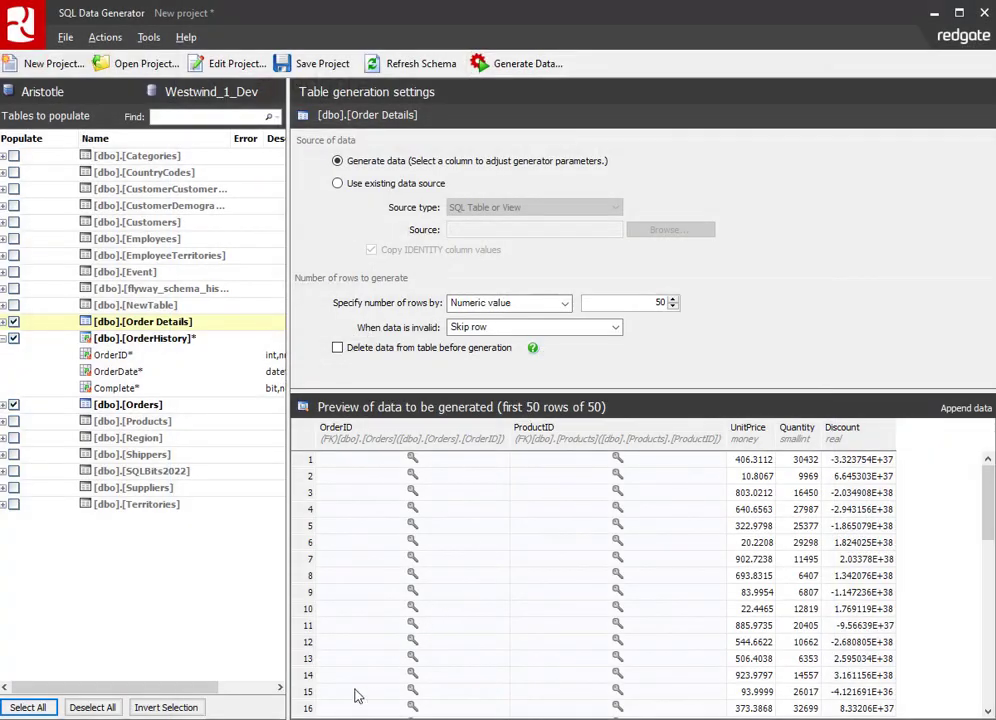
Switch to SQL Server Management Studio and add GO and a SELECT top 10 * FROM dbo.OrderHistory AS oh query below the CREATE TABLE script.
key(alt+Tab)
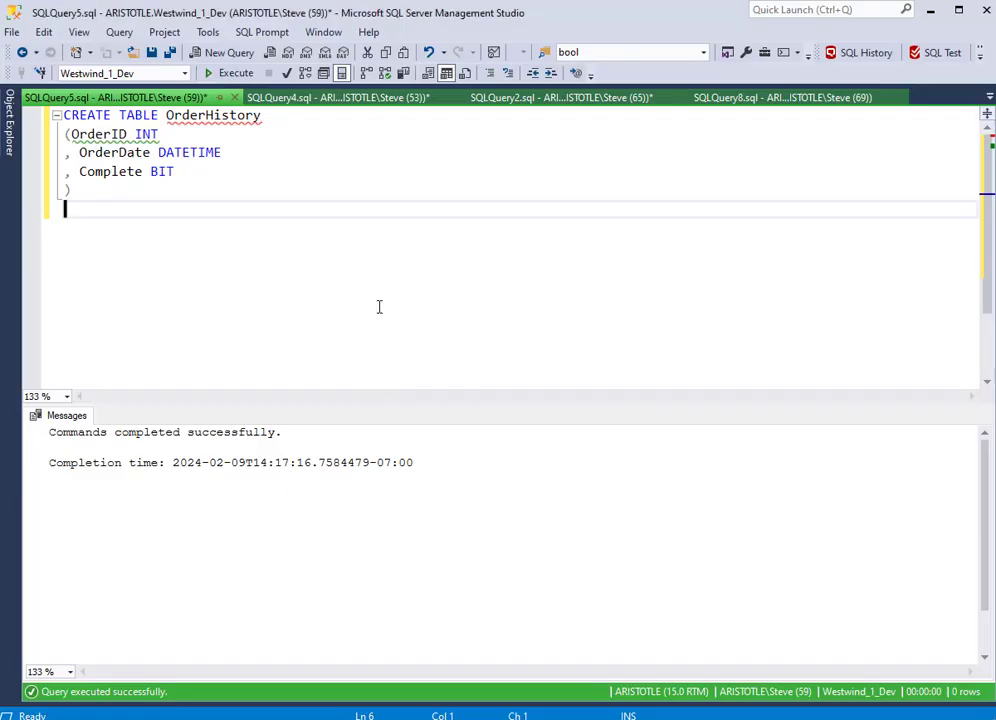
text(GO)
key(Return)
text(ssf)
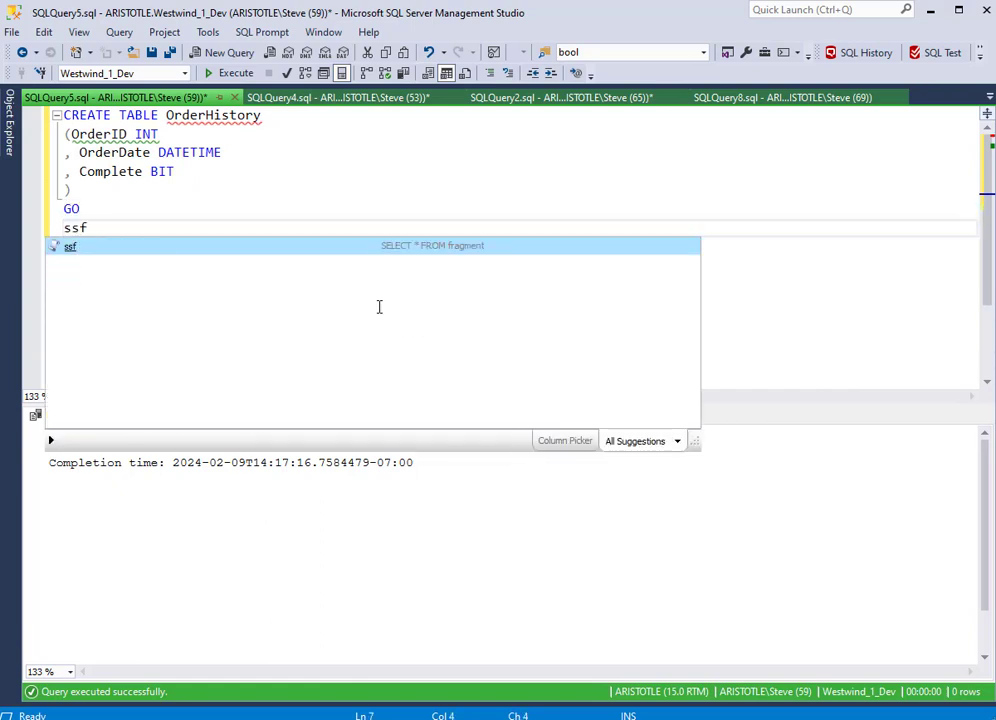
key(Tab)
text(ord)
key(Down)
key(Tab)
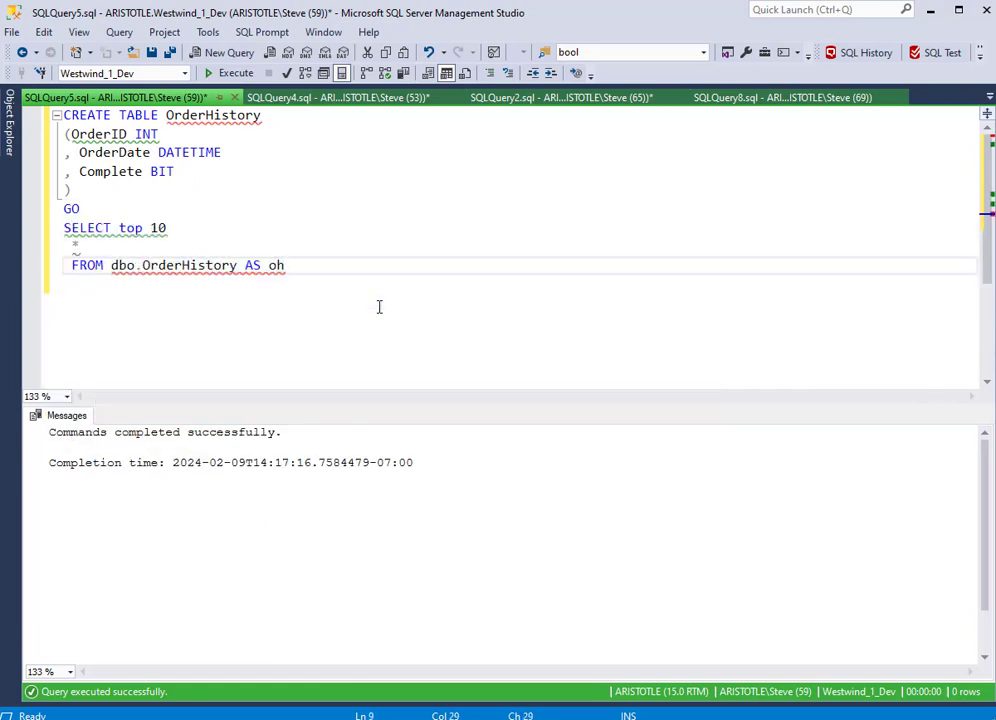
Run only the OrderHistory SELECT query and examine the OrderID of the first result row.
key(shift+Up)
key(shift+Up)
key(shift+Home)
key(F5)
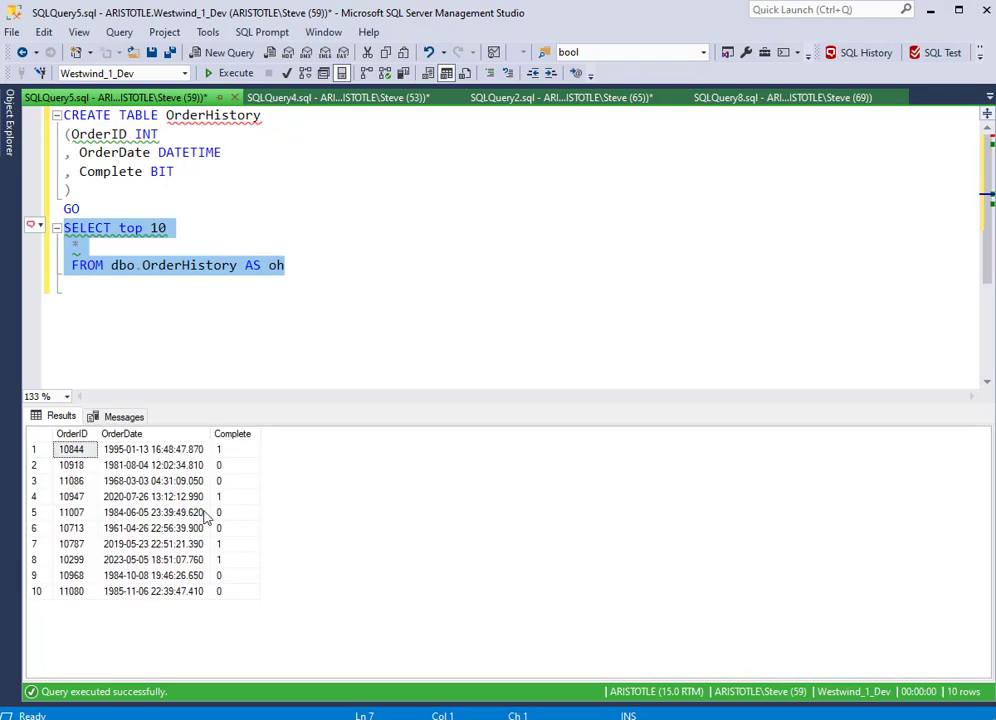
click(83, 450)
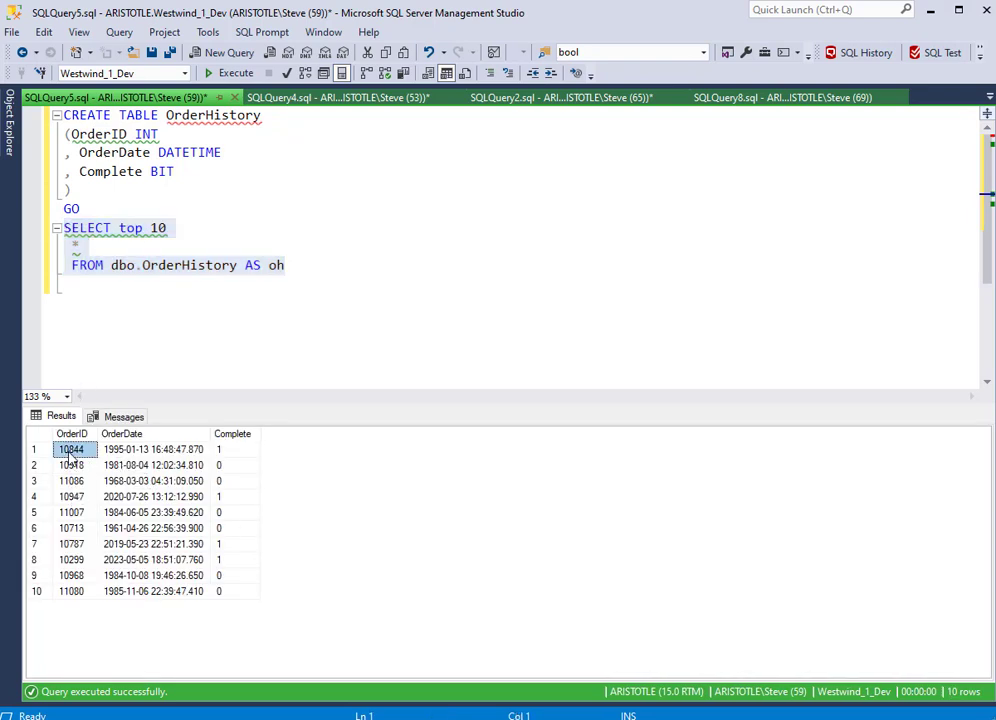
Insert a second SELECT top 10 * FROM dbo.OrderHistory AS oh statement below the first query.
click(227, 305)
key(Return)
key(Return)
text(ssf)
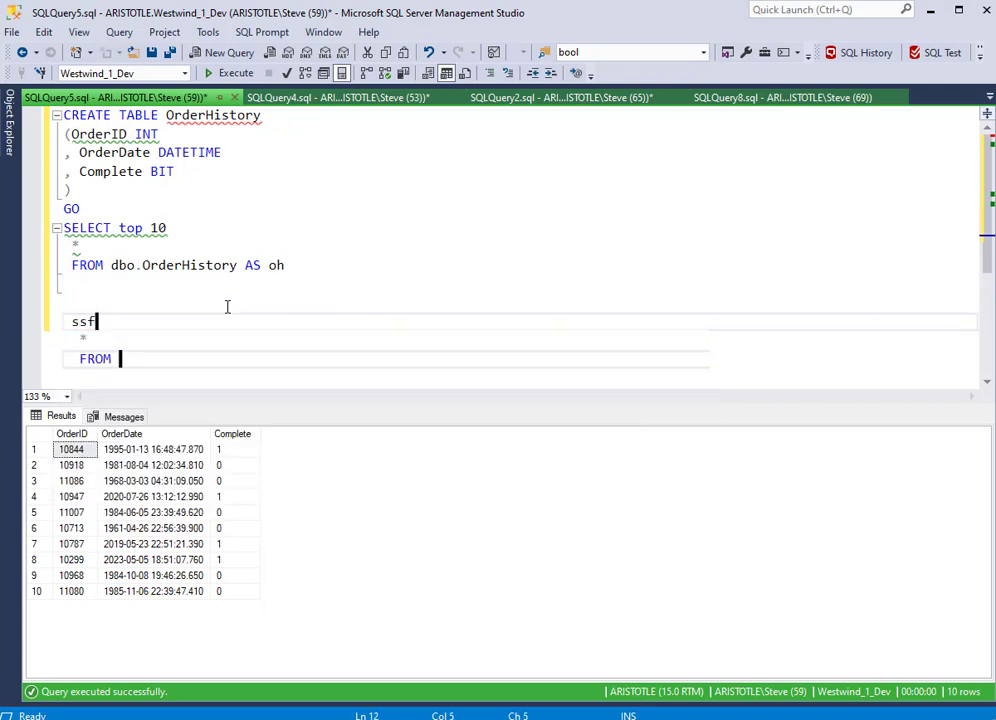
key(Tab)
text(or)
key(Tab)
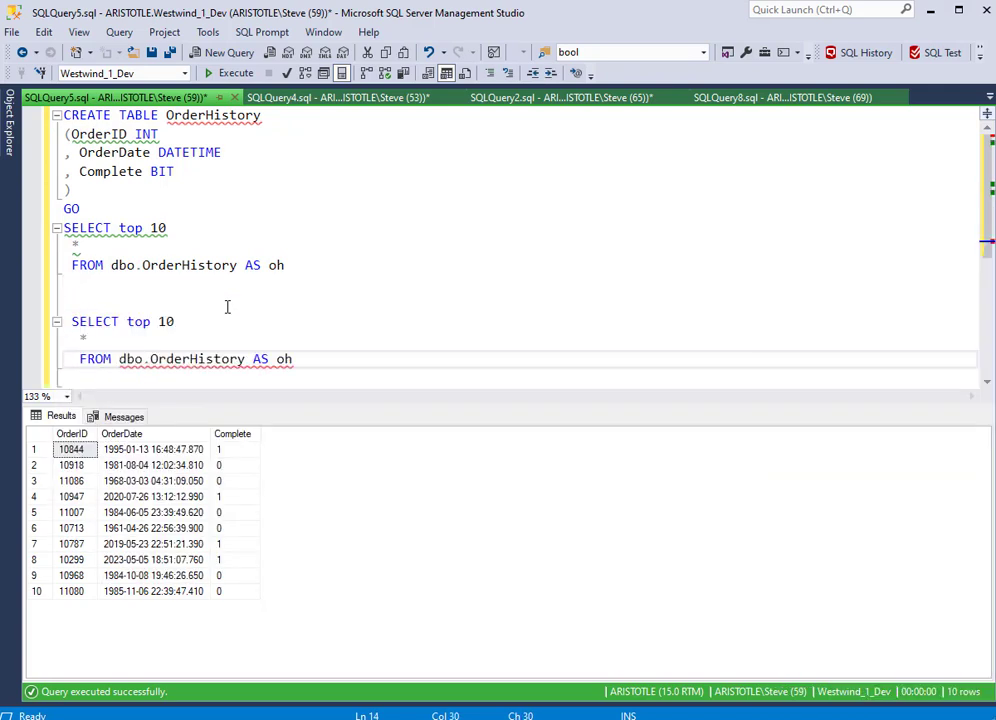
Change the second query to read from dbo.Orders, with a WHERE filter on the OrderID of the first OrderHistory result row.
key(BackSpace)
key(BackSpace)
key(BackSpace)
key(BackSpace)
key(BackSpace)
key(BackSpace)
key(BackSpace)
key(BackSpace)
key(BackSpace)
key(BackSpace)
key(BackSpace)
key(BackSpace)
key(BackSpace)
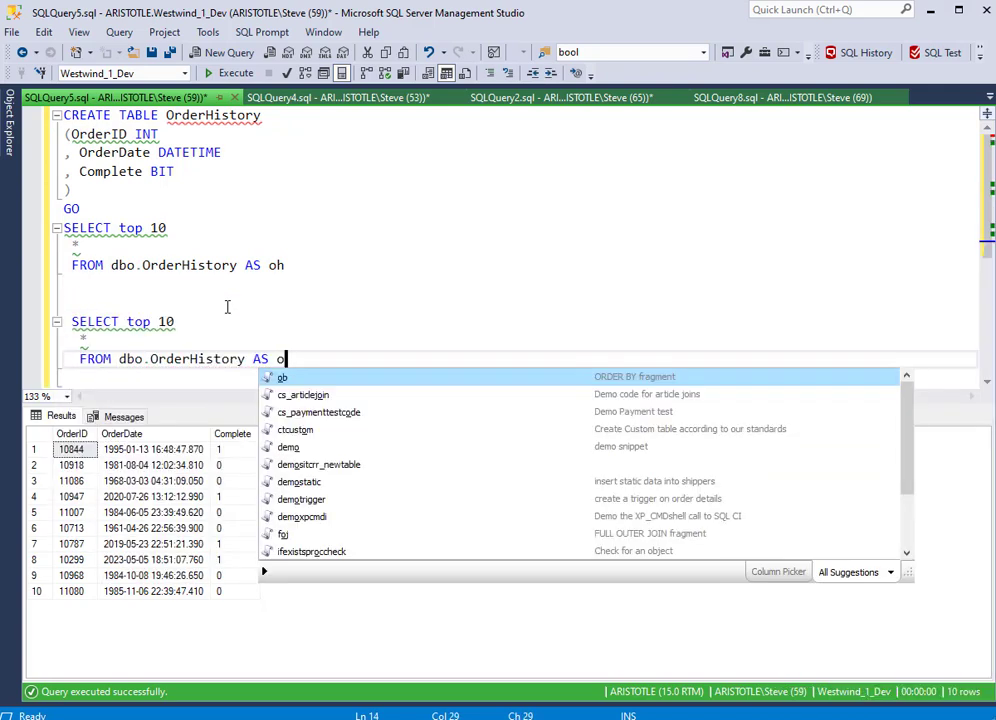
text(s where or)
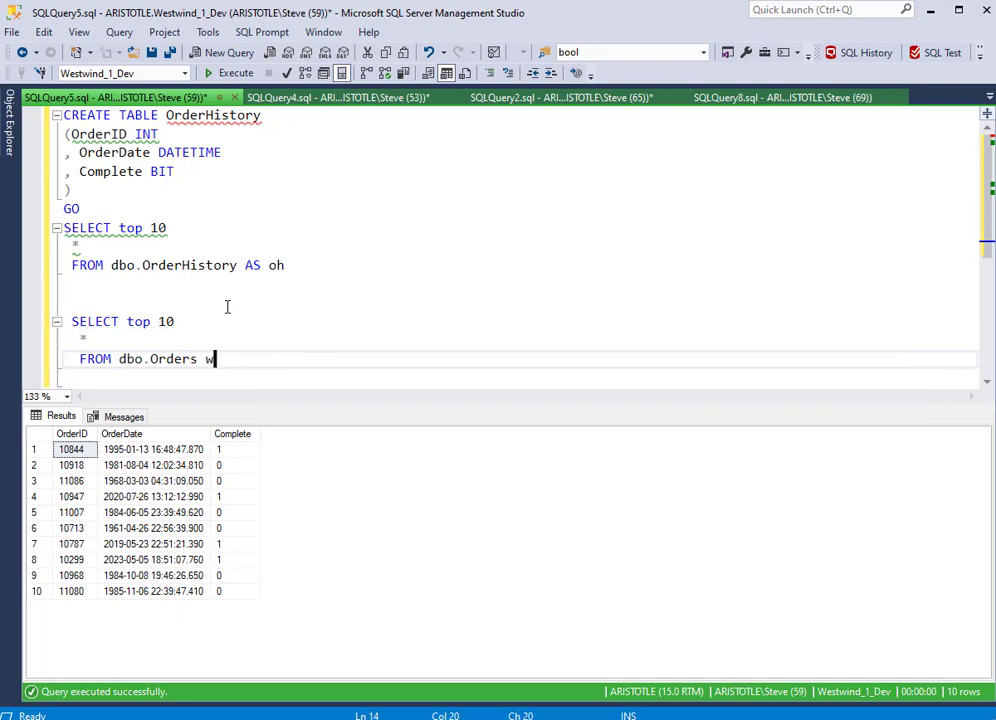
key(Tab)
text(- )
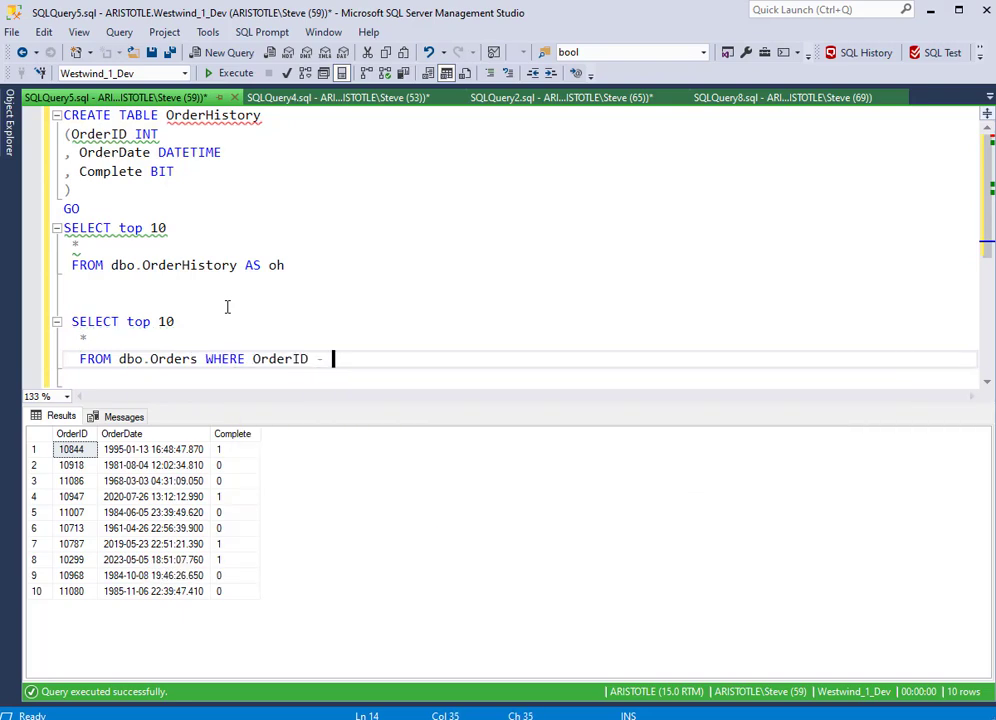
text(10844)
Run only the filtered Orders query and examine the details of the matching order, including its shipping columns.
key(shift+Up)
key(shift+Up)
key(shift+Up)
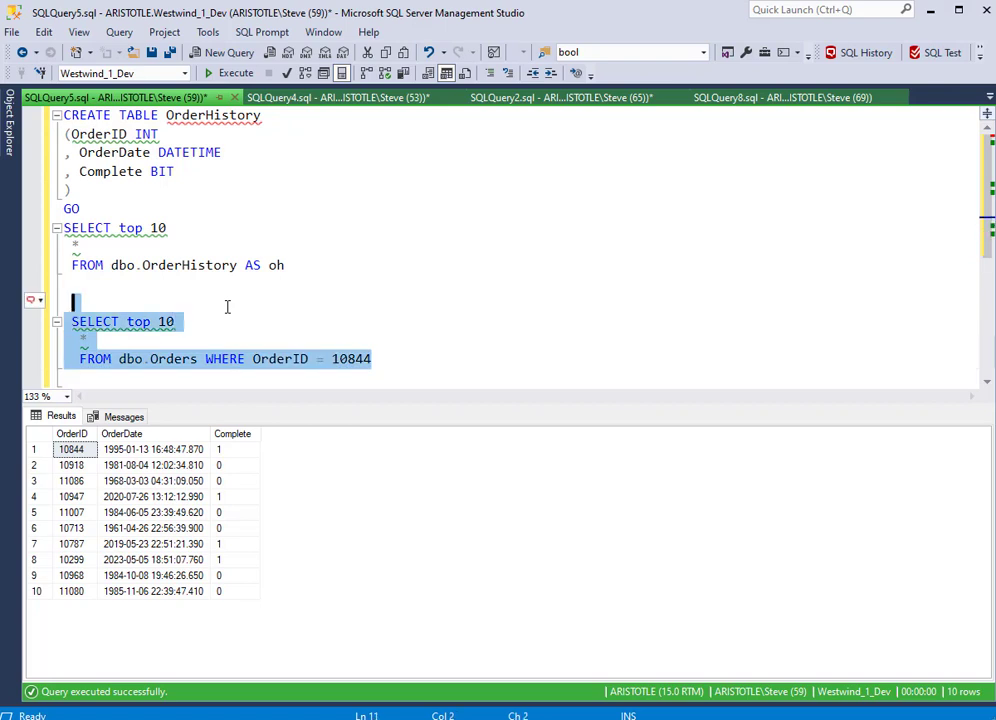
key(F5)
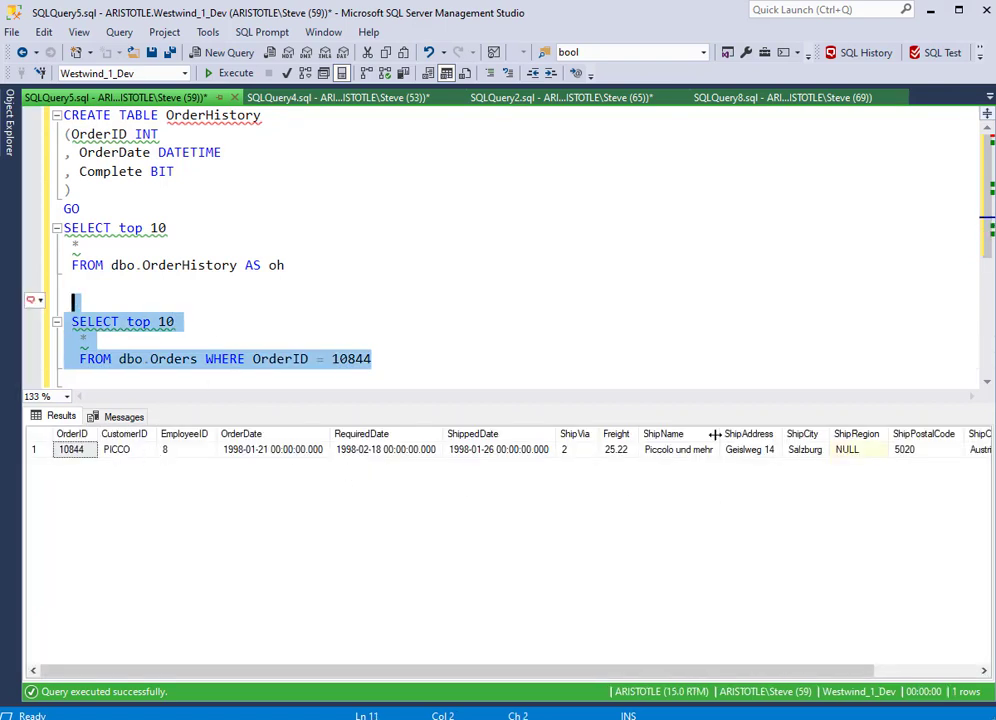
click(752, 451)
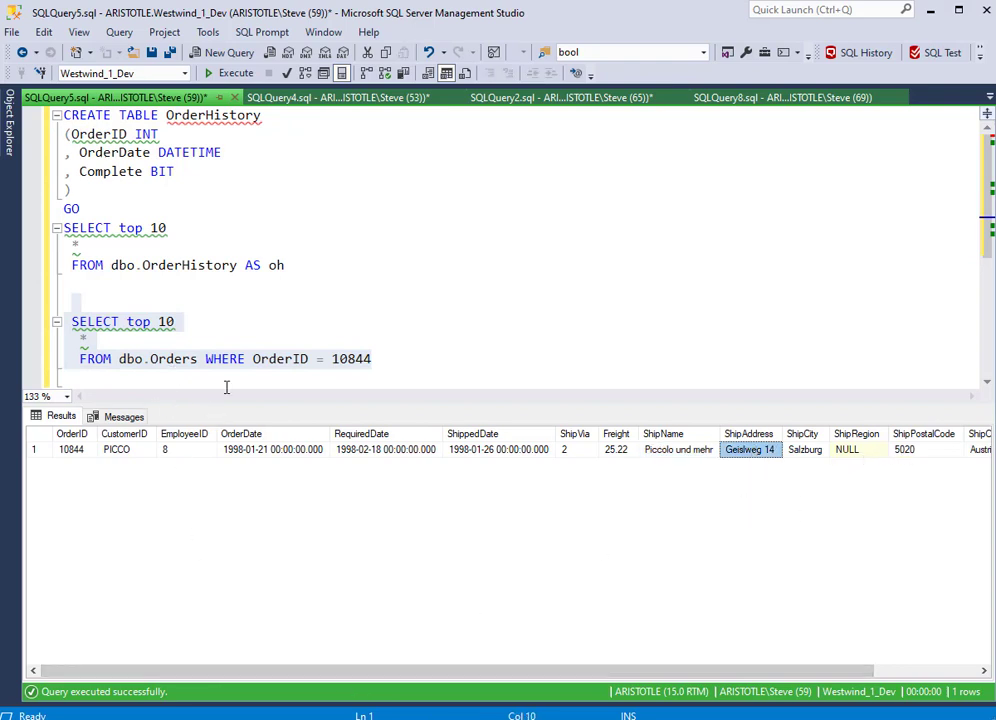
drag(251, 672, 278, 676)
Rerun only the OrderHistory SELECT query to review its generated rows.
drag(288, 265, 63, 232)
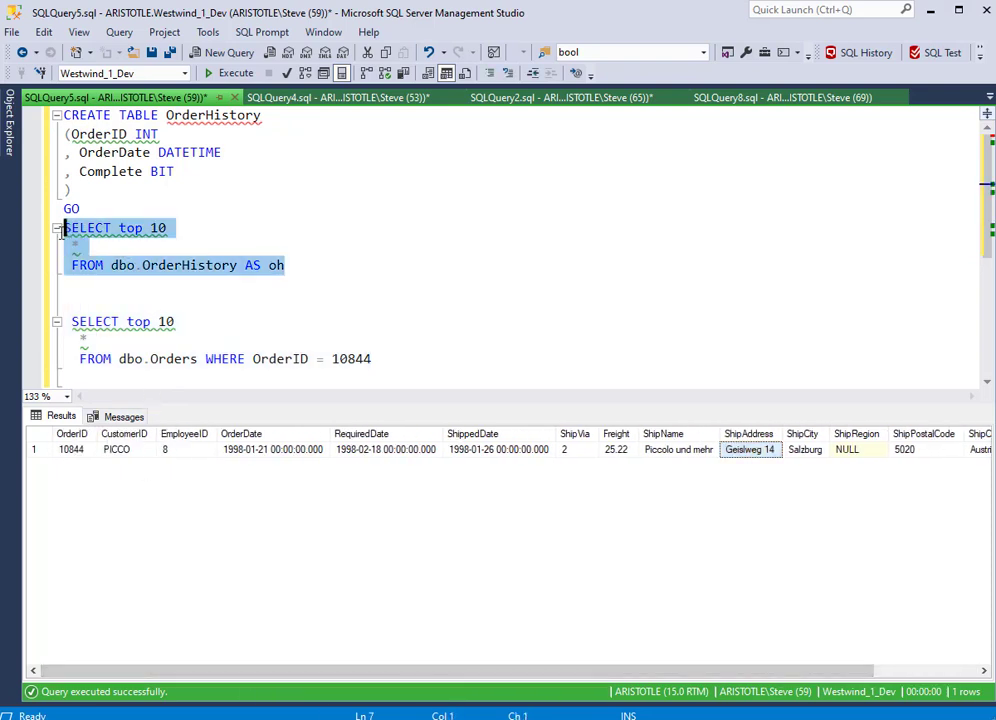
click(229, 73)
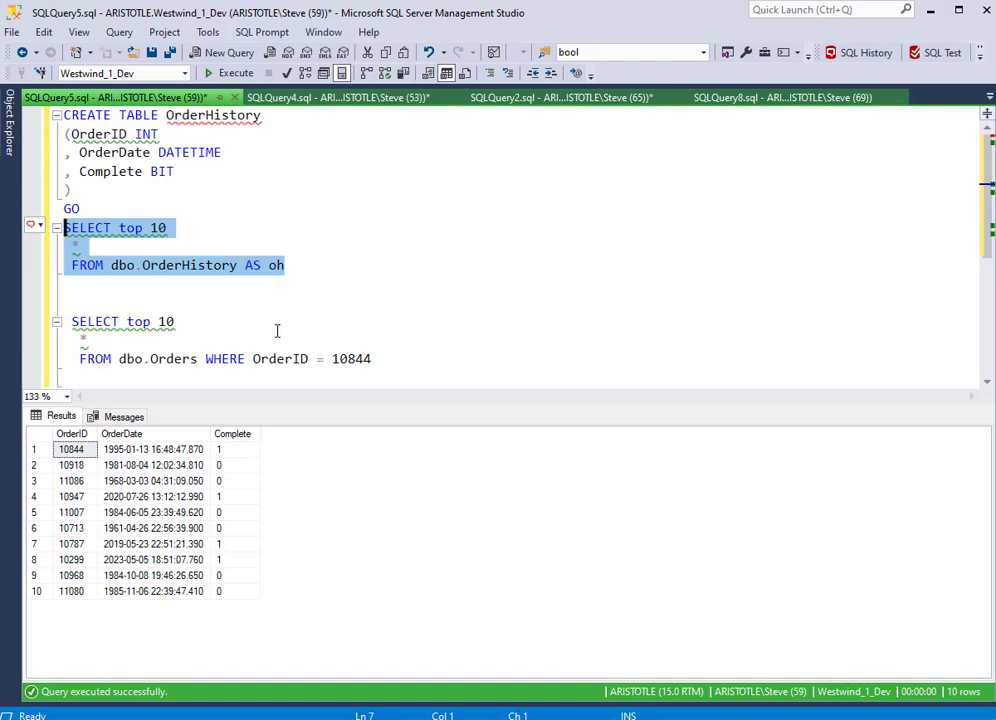
Switch back to SQL Data Generator and compare the OrderID generator settings of Order Details and OrderHistory.
key(alt+Tab)
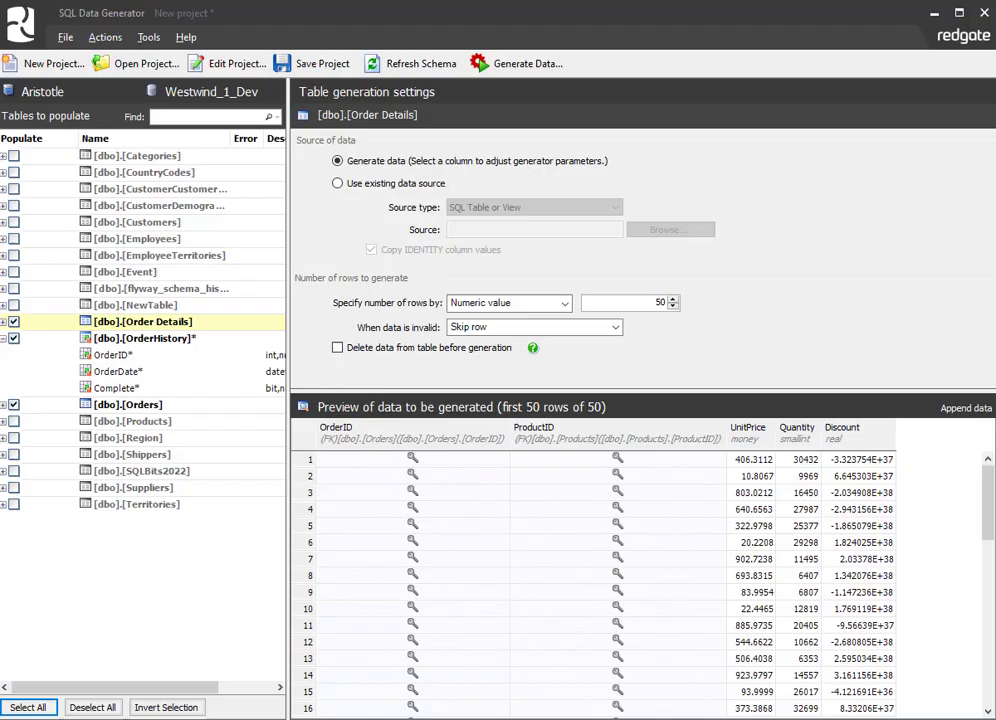
click(155, 341)
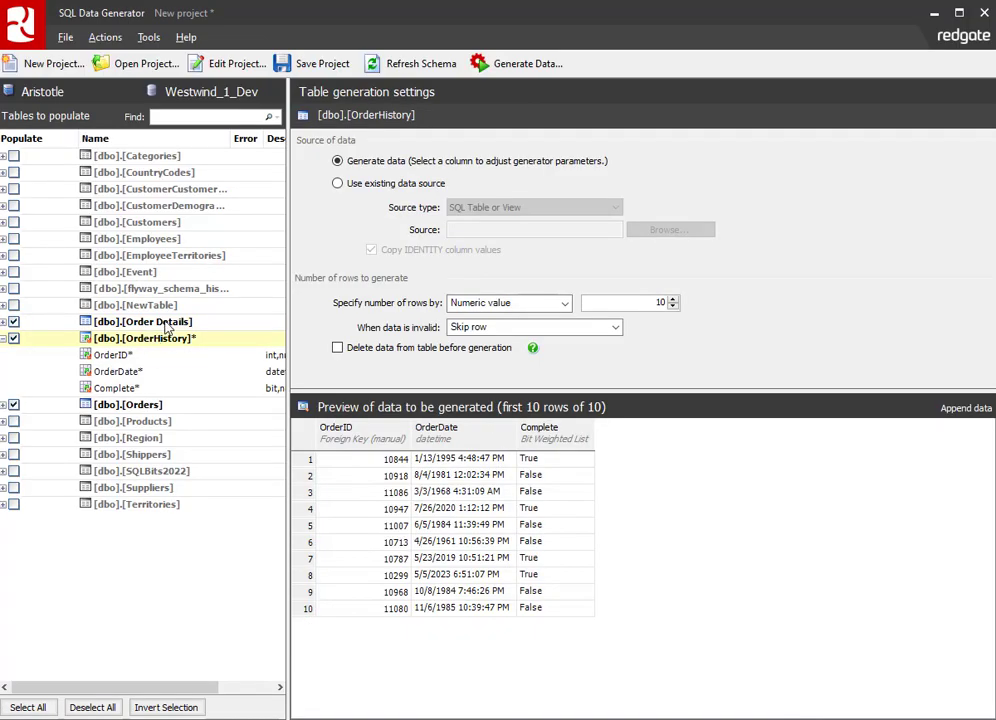
click(164, 323)
click(4, 322)
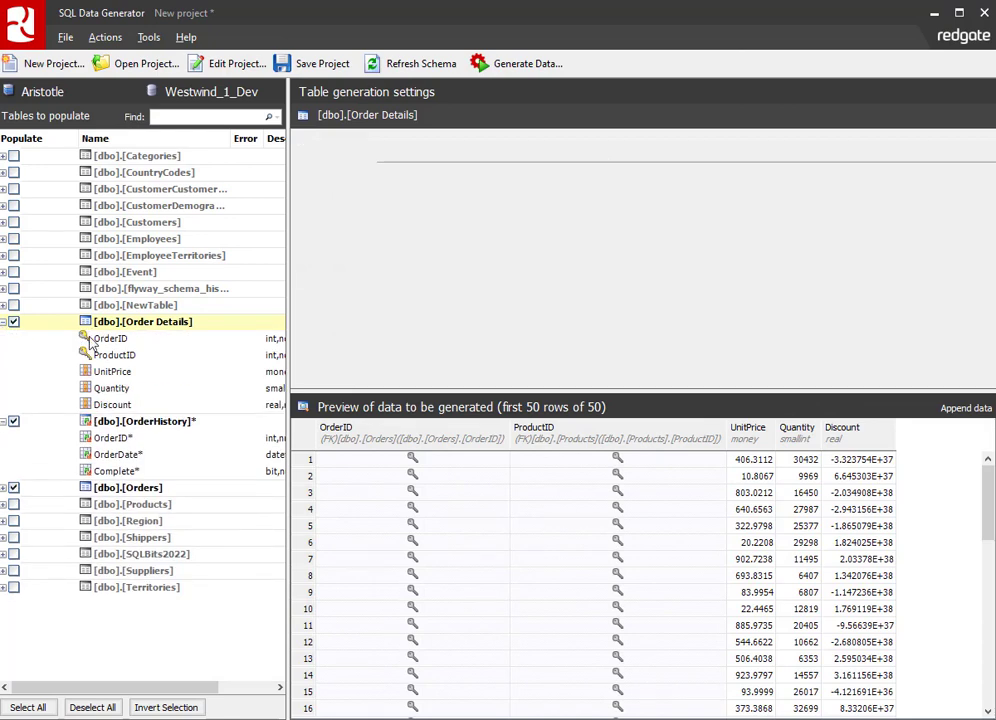
click(110, 338)
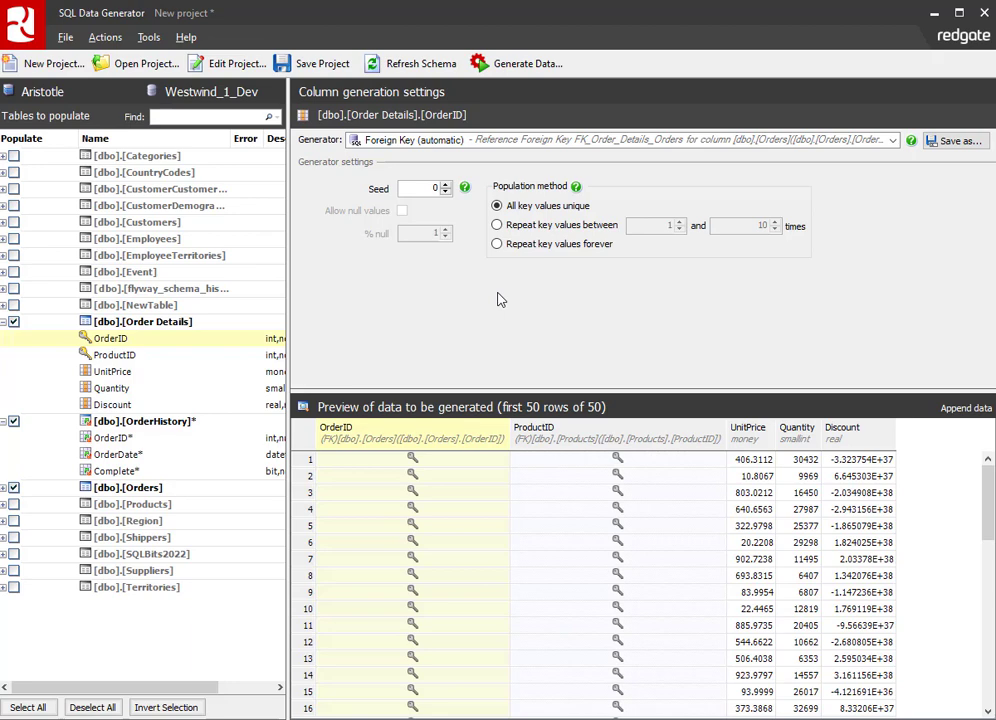
click(110, 441)
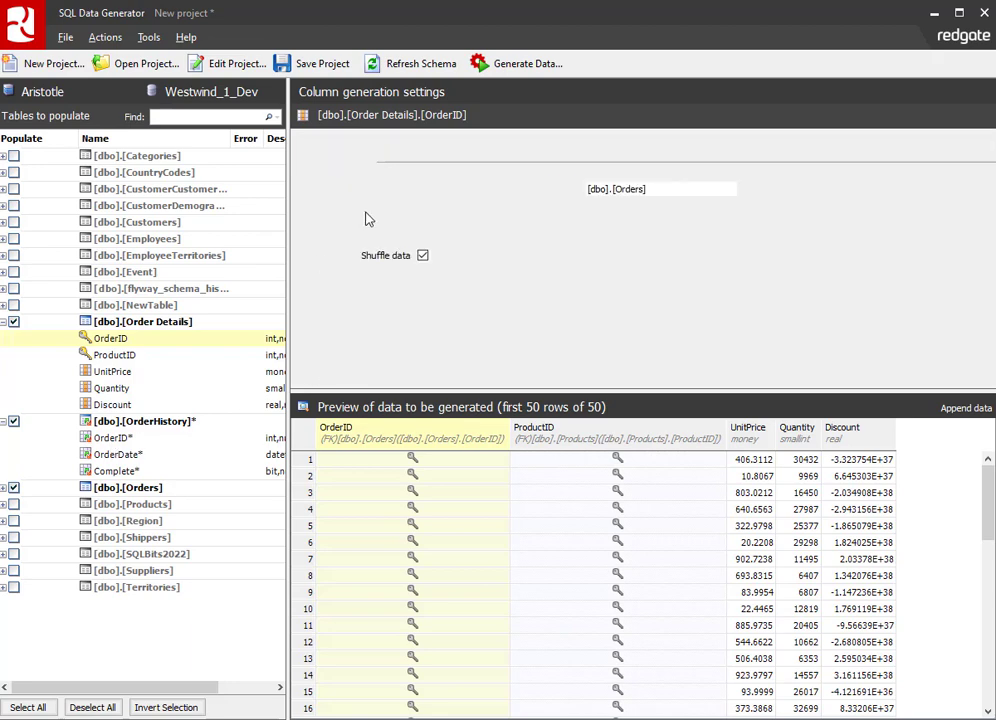